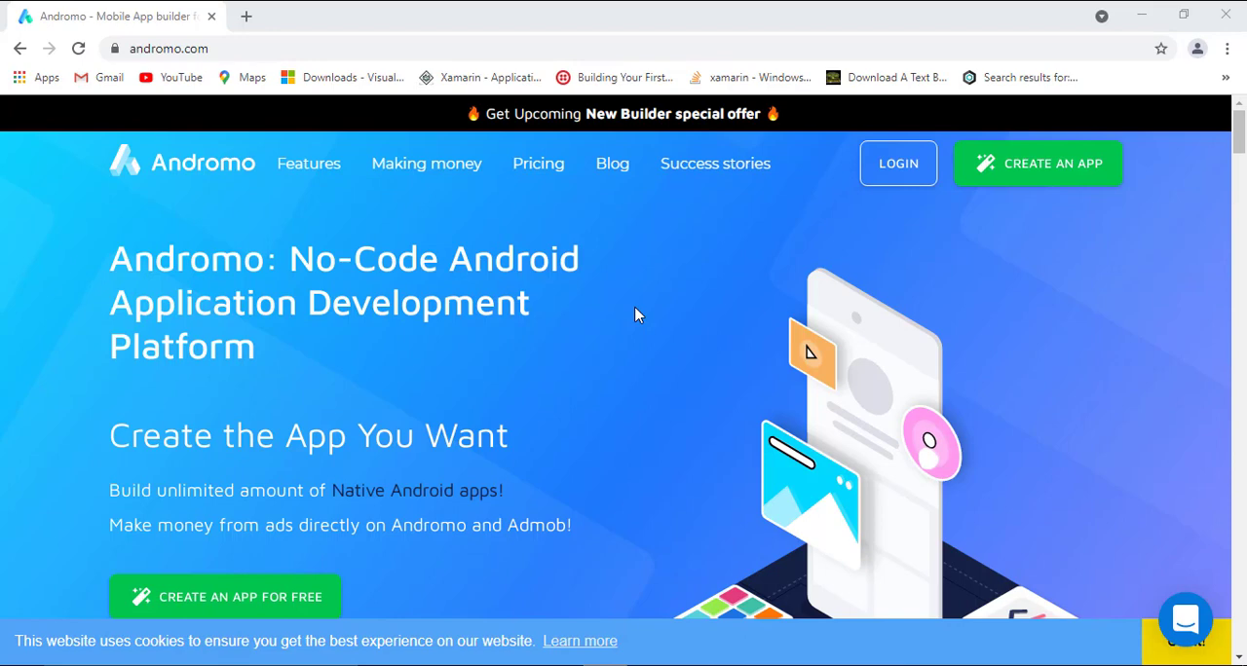
Start creating a free app from the home page and bring up the wcp project's activities.
click(279, 594)
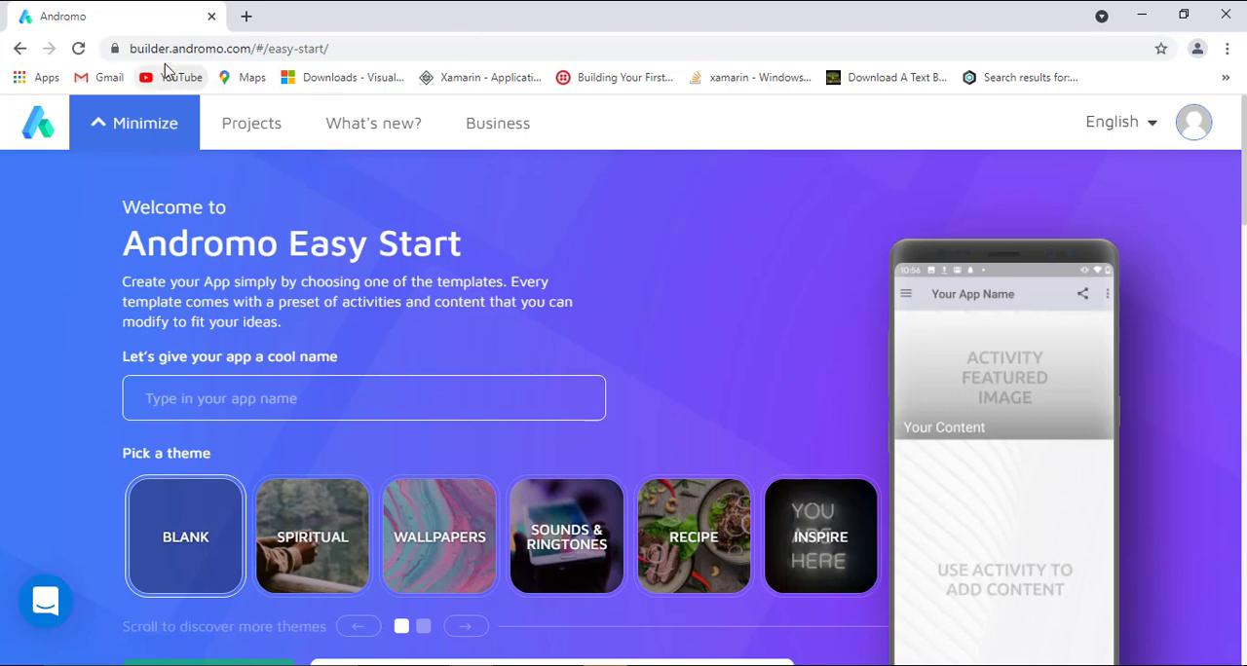
click(22, 48)
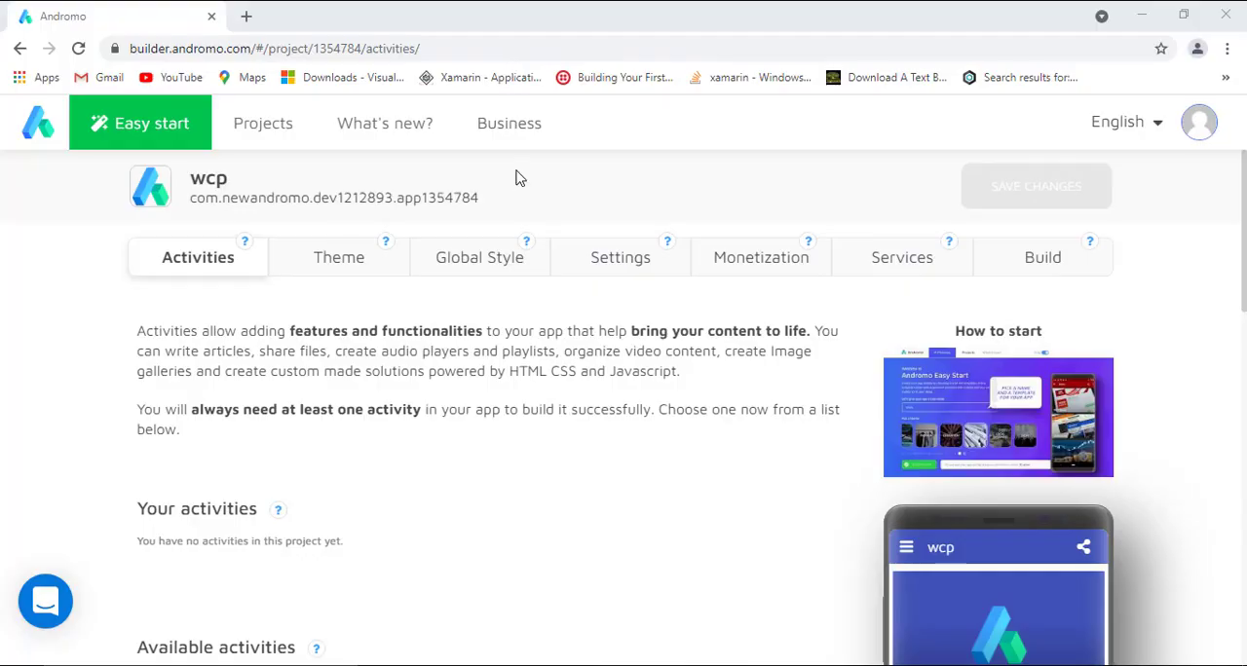
Look through the activities available for the wcp project, from the Recommended group down to Contact, Engagement and Sounds.
drag(1244, 194, 1245, 307)
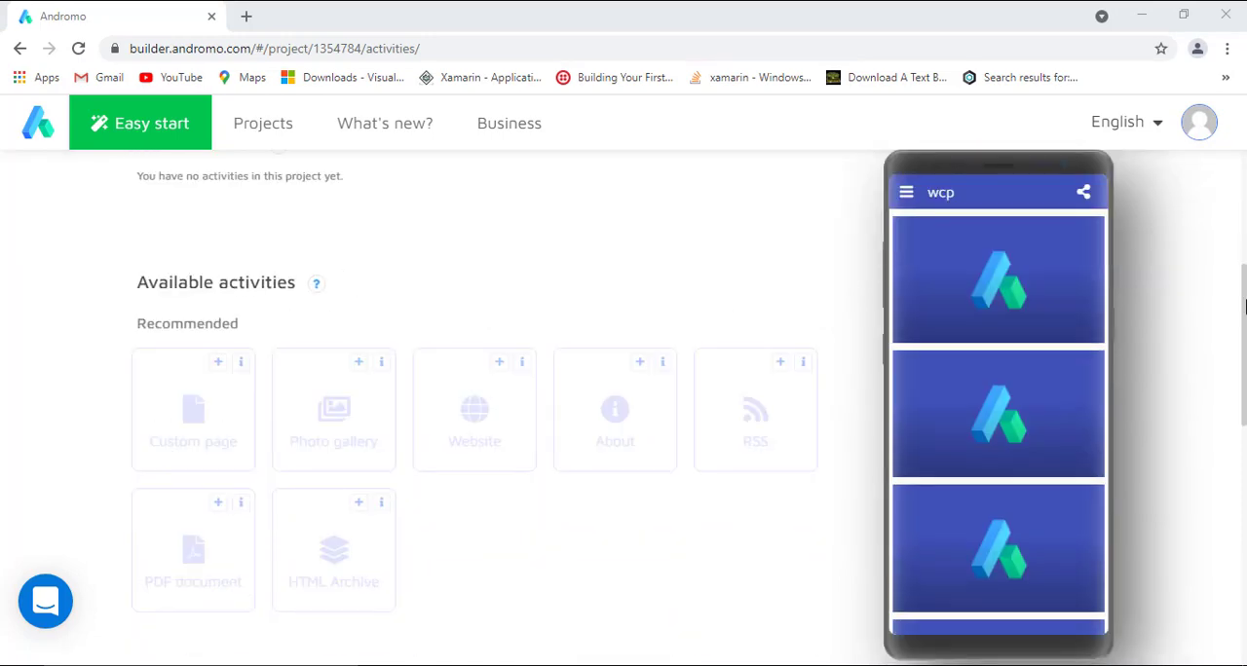
scroll(1244, 295, up, 4)
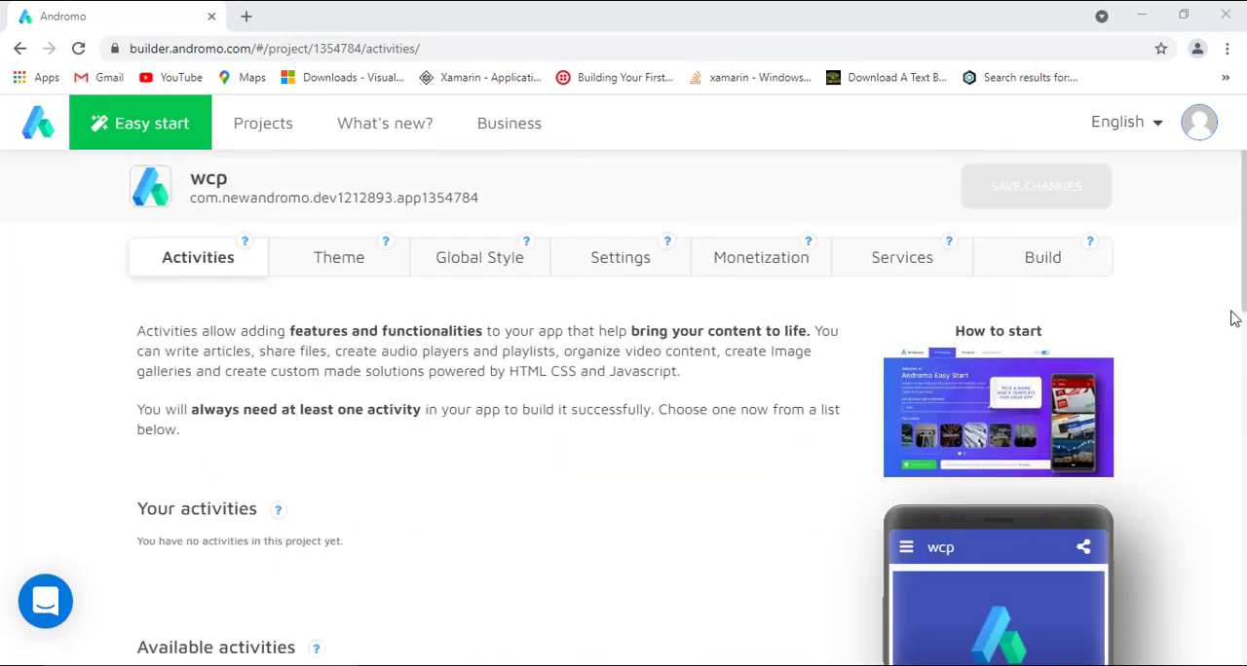
scroll(1234, 315, down, 3)
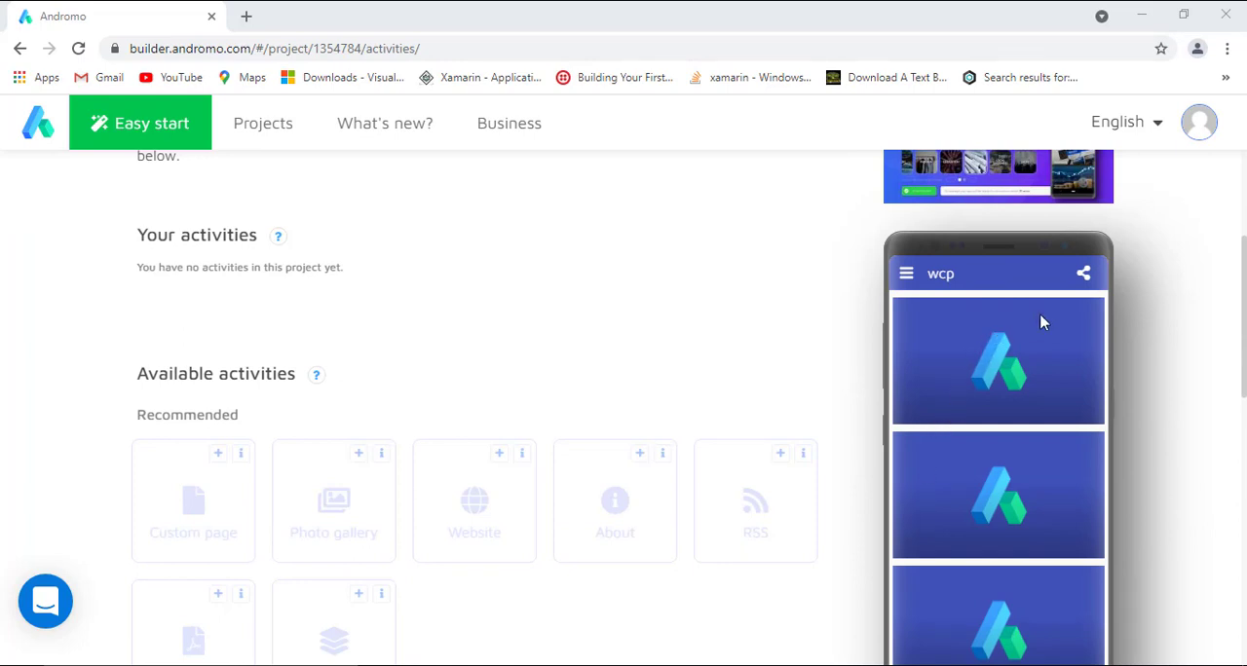
scroll(1122, 279, down, 1)
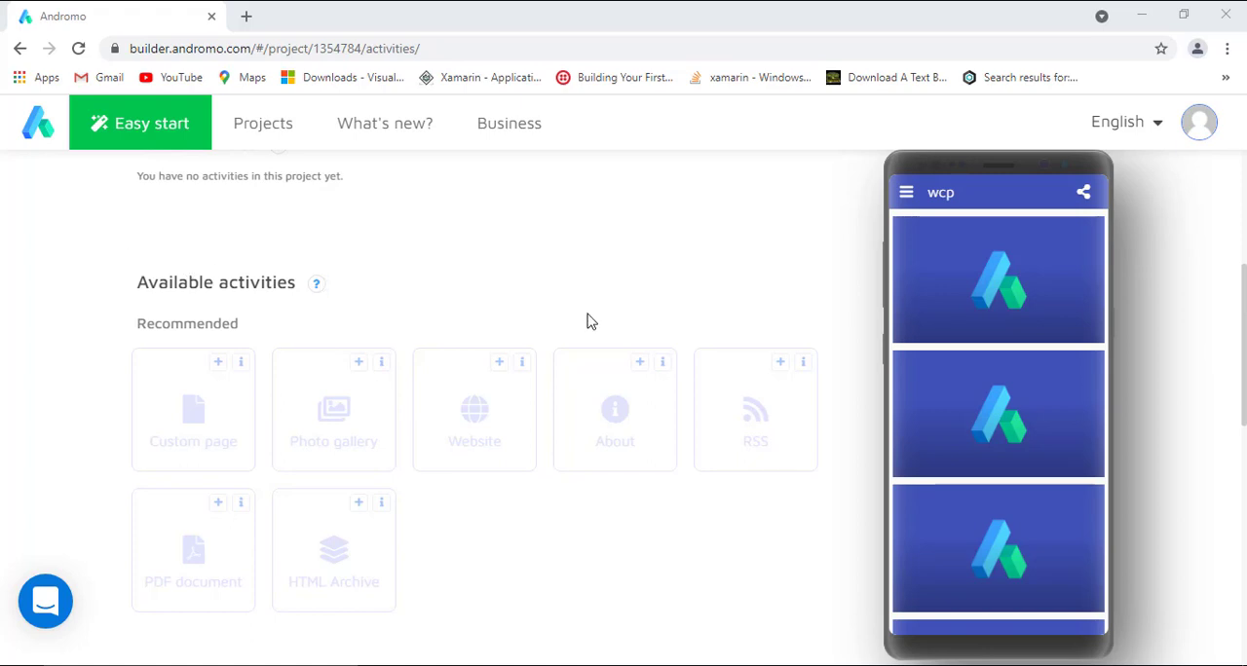
scroll(587, 321, down, 1)
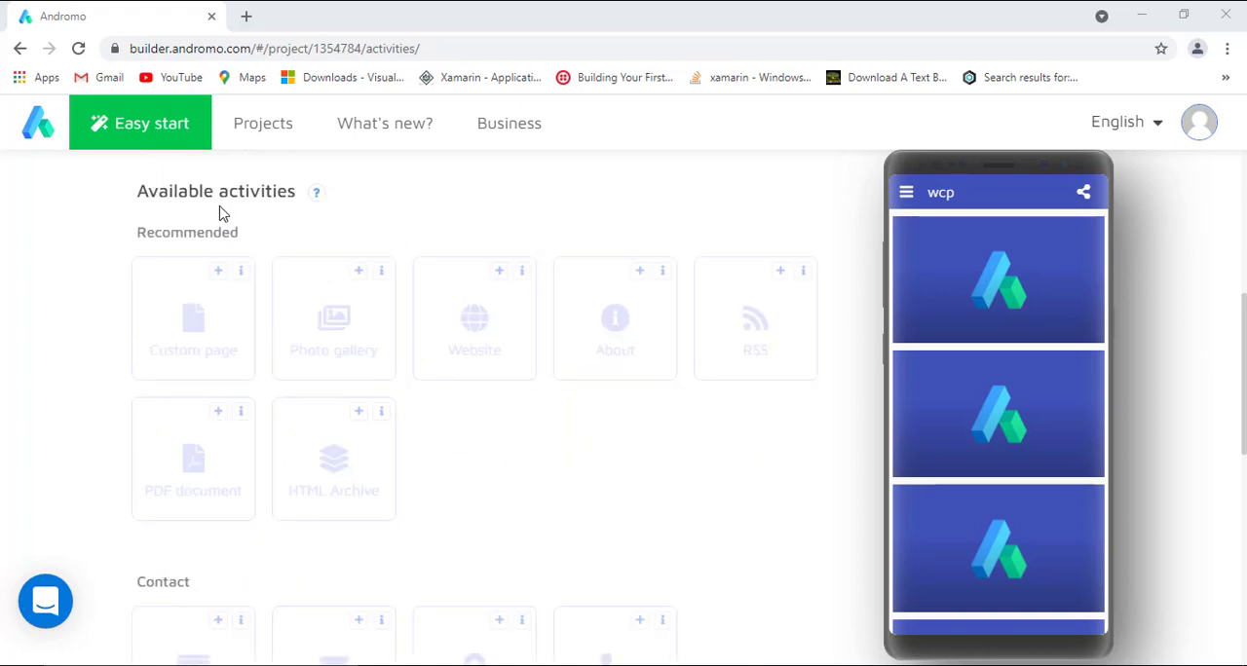
scroll(425, 264, down, 2)
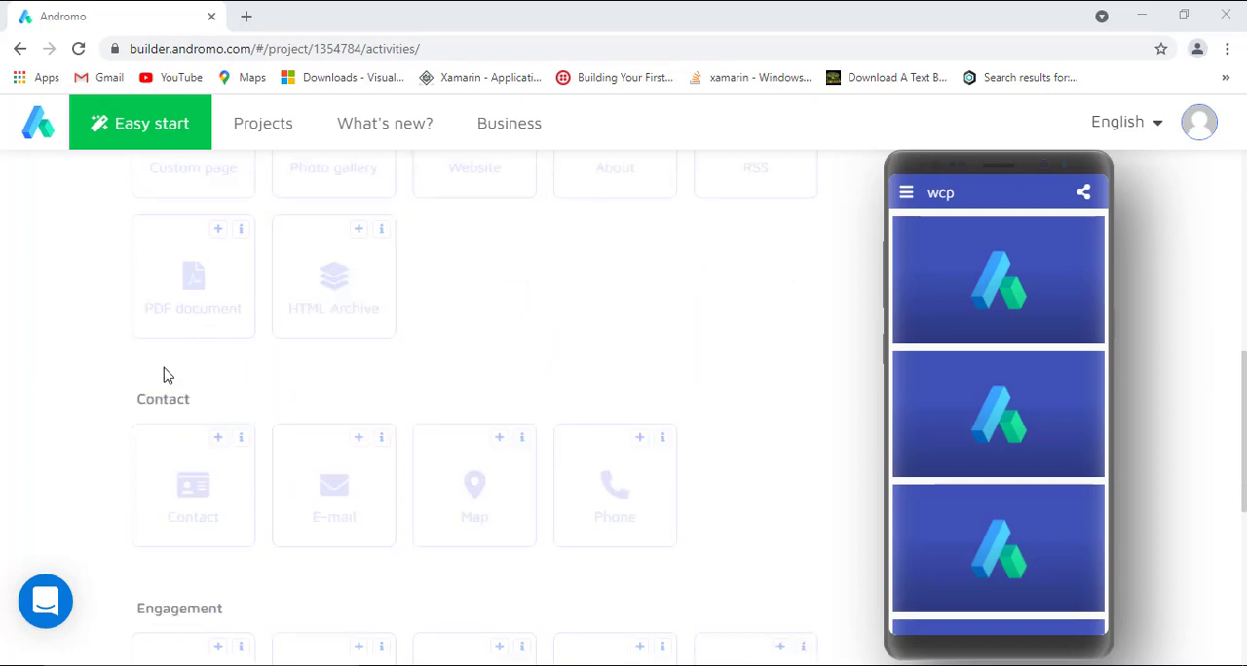
scroll(163, 375, down, 2)
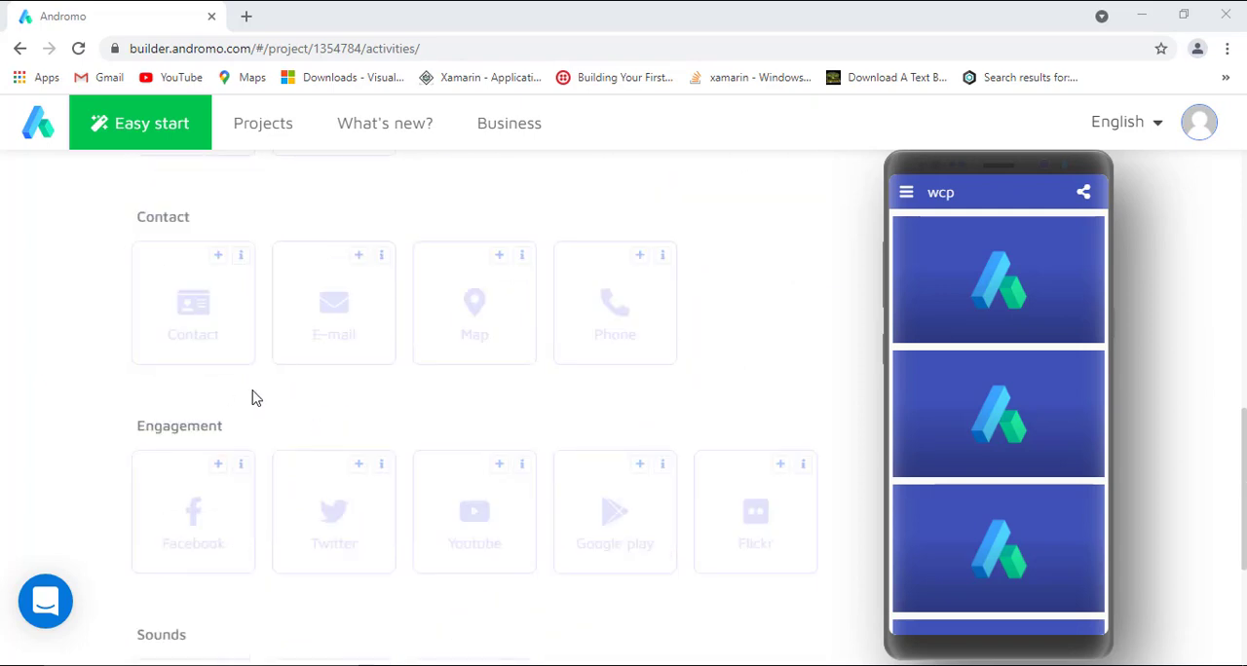
scroll(251, 398, down, 3)
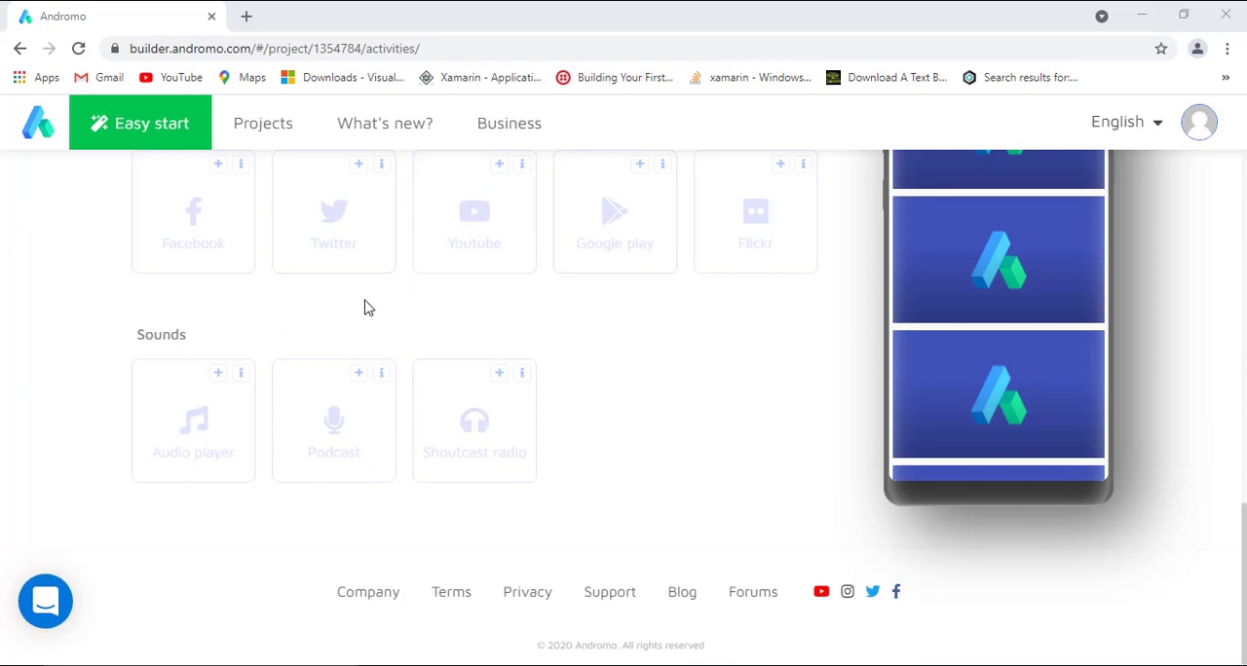
scroll(782, 447, up, 5)
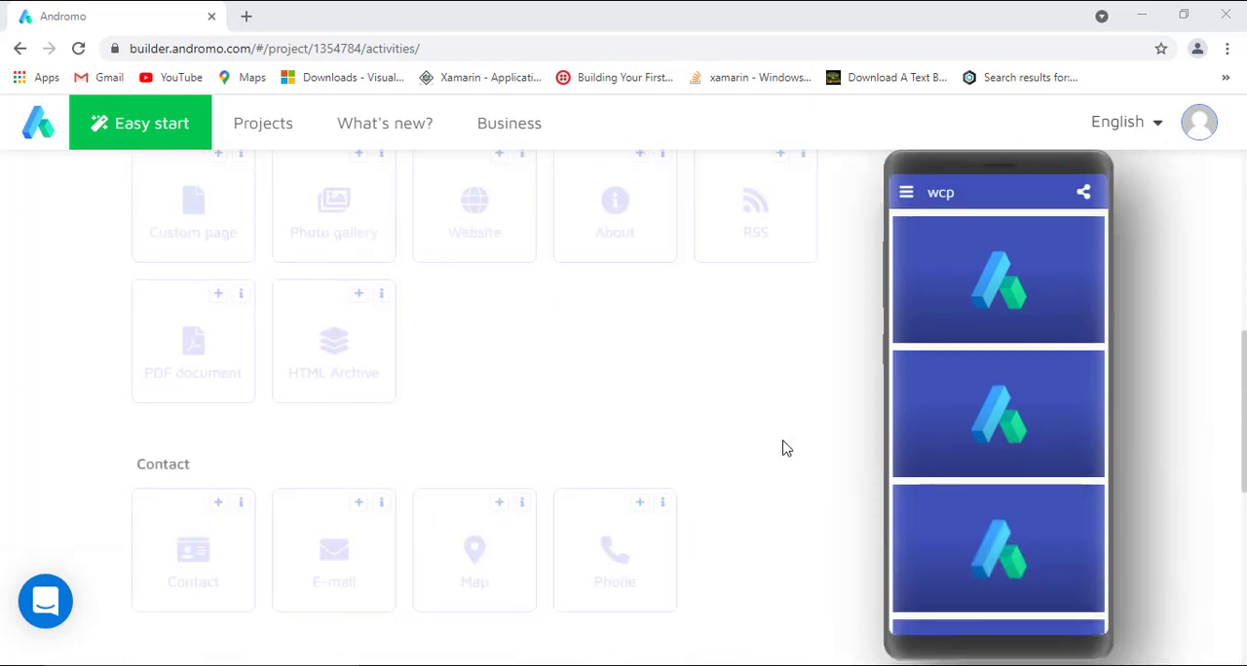
scroll(787, 448, up, 1)
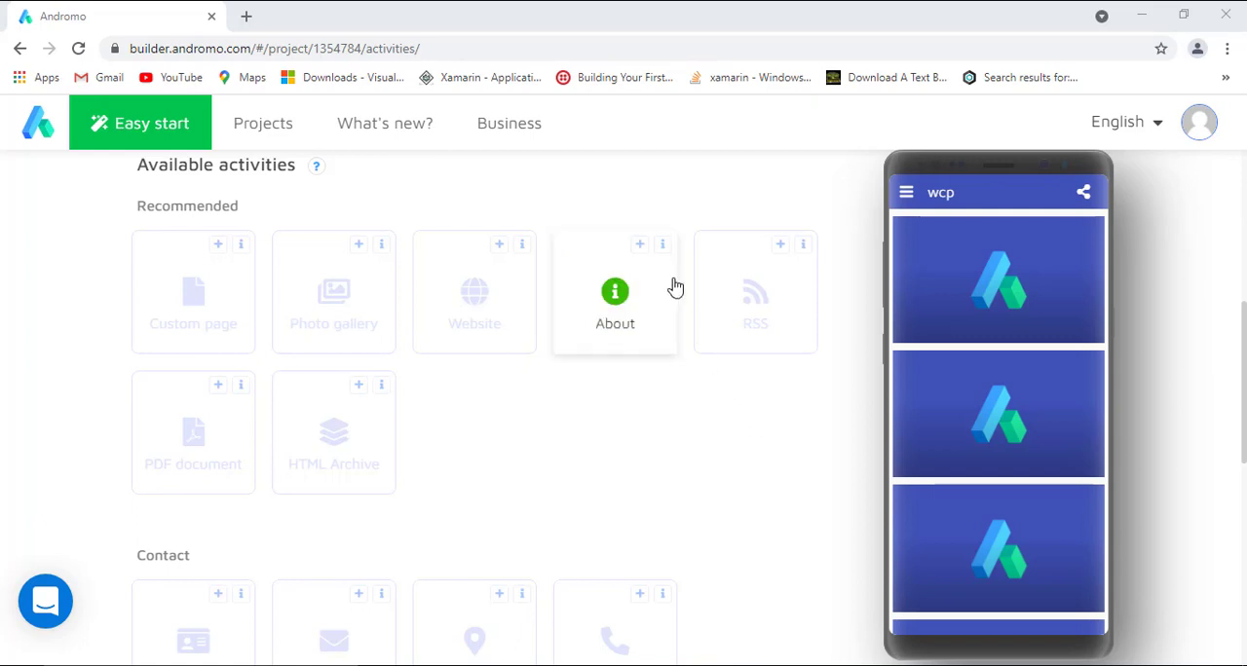
Add an About activity from the Recommended group to the project and name it "About us".
click(639, 244)
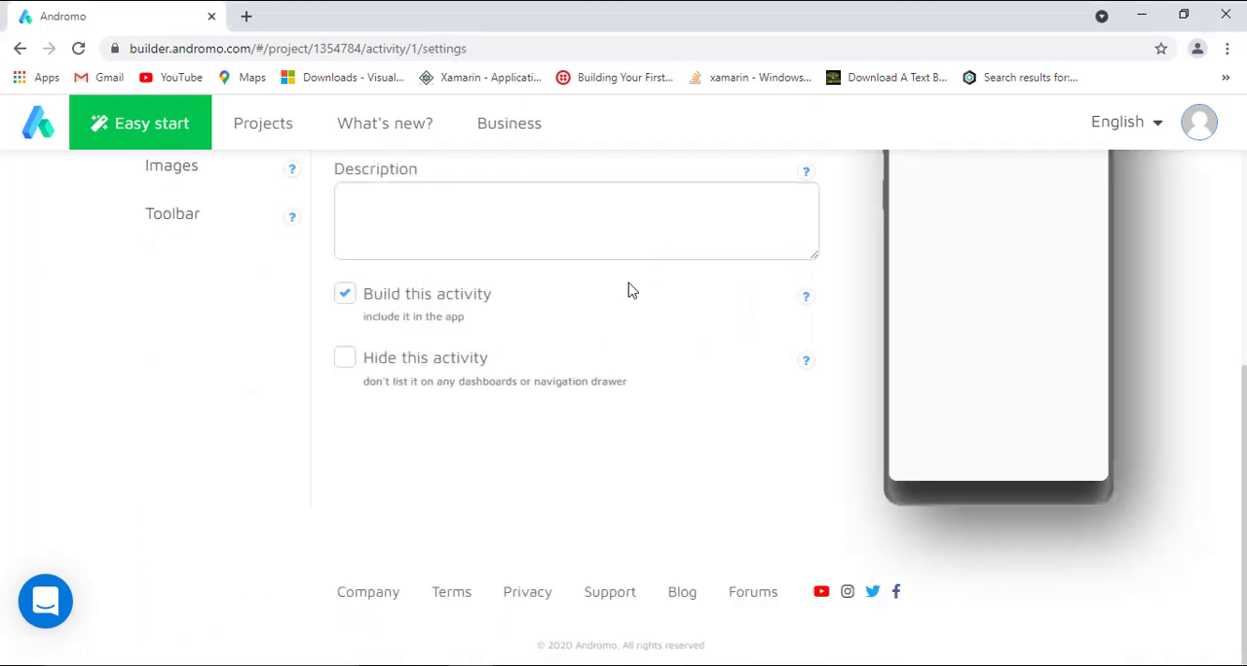
scroll(1245, 444, up, 2)
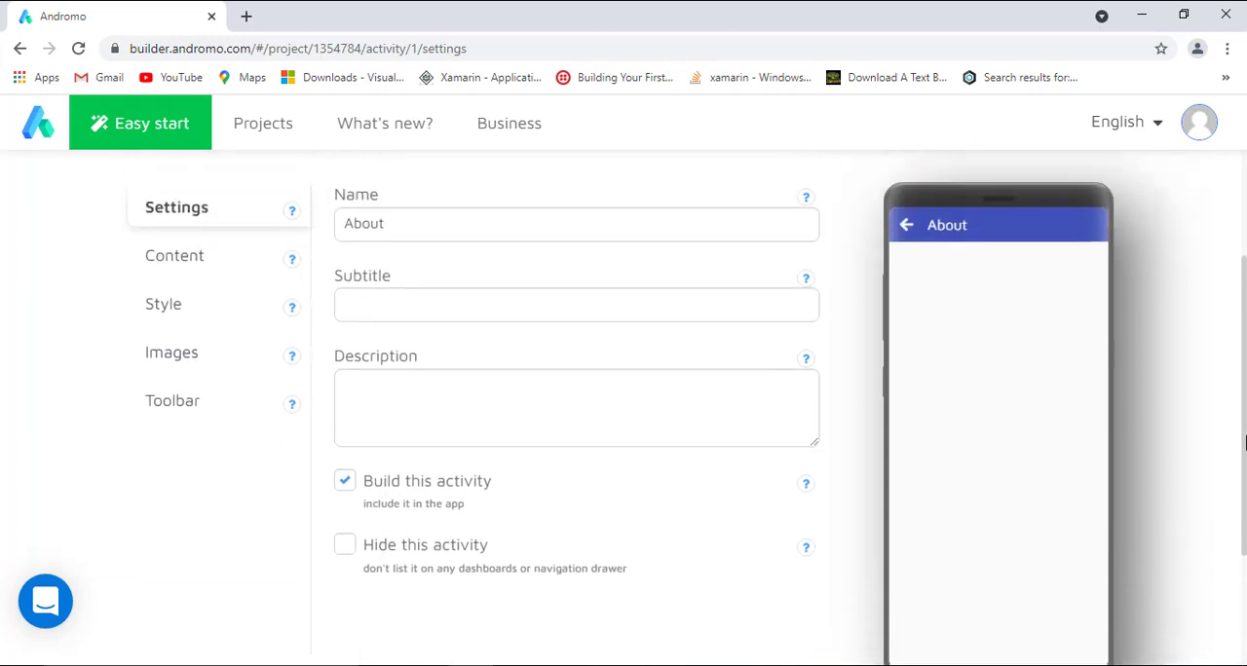
scroll(1245, 443, up, 1)
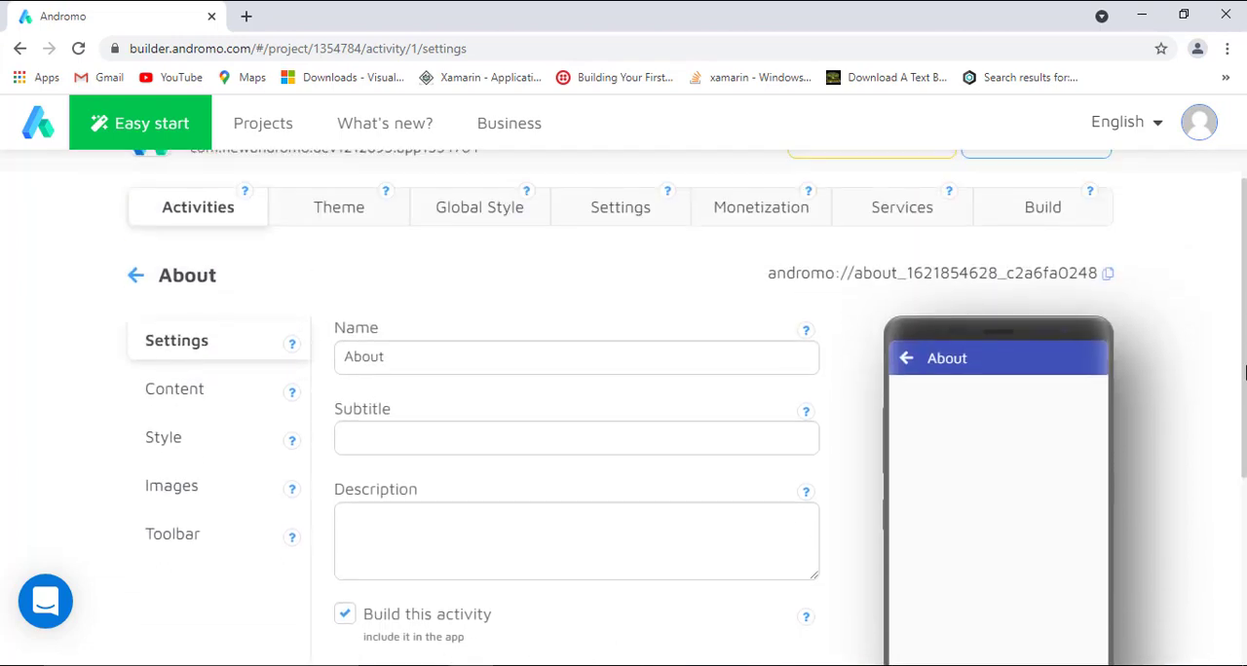
click(510, 356)
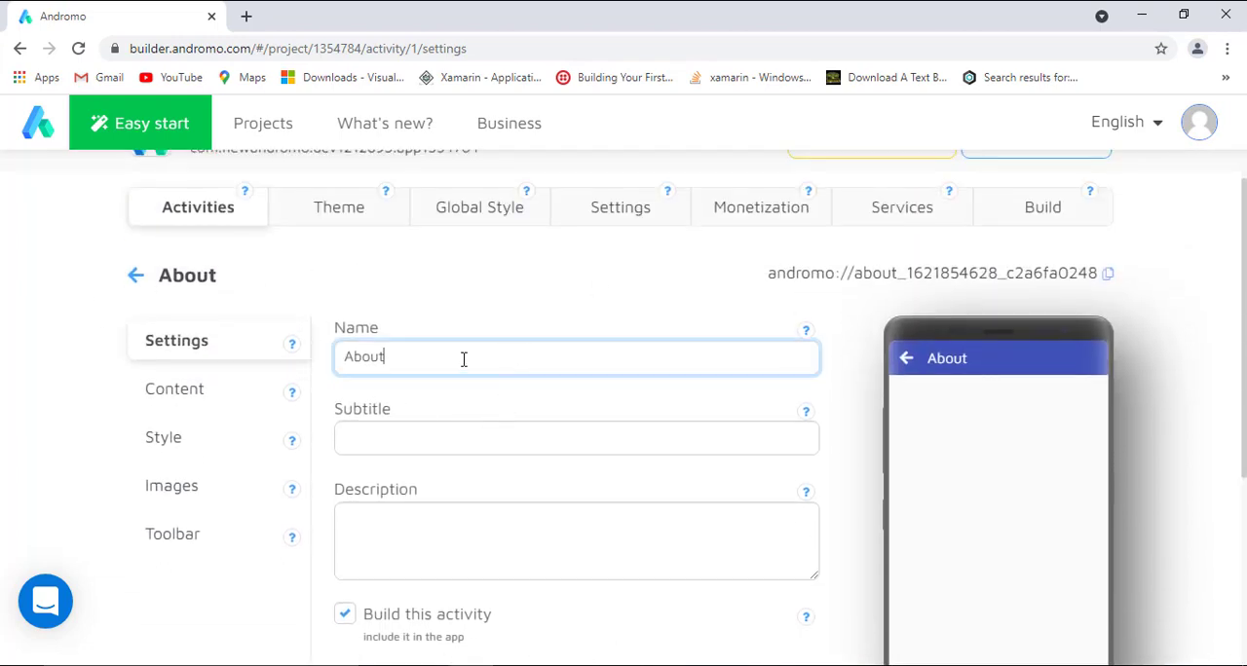
text(us)
Set the heading in the About us activity's content to "example".
click(190, 397)
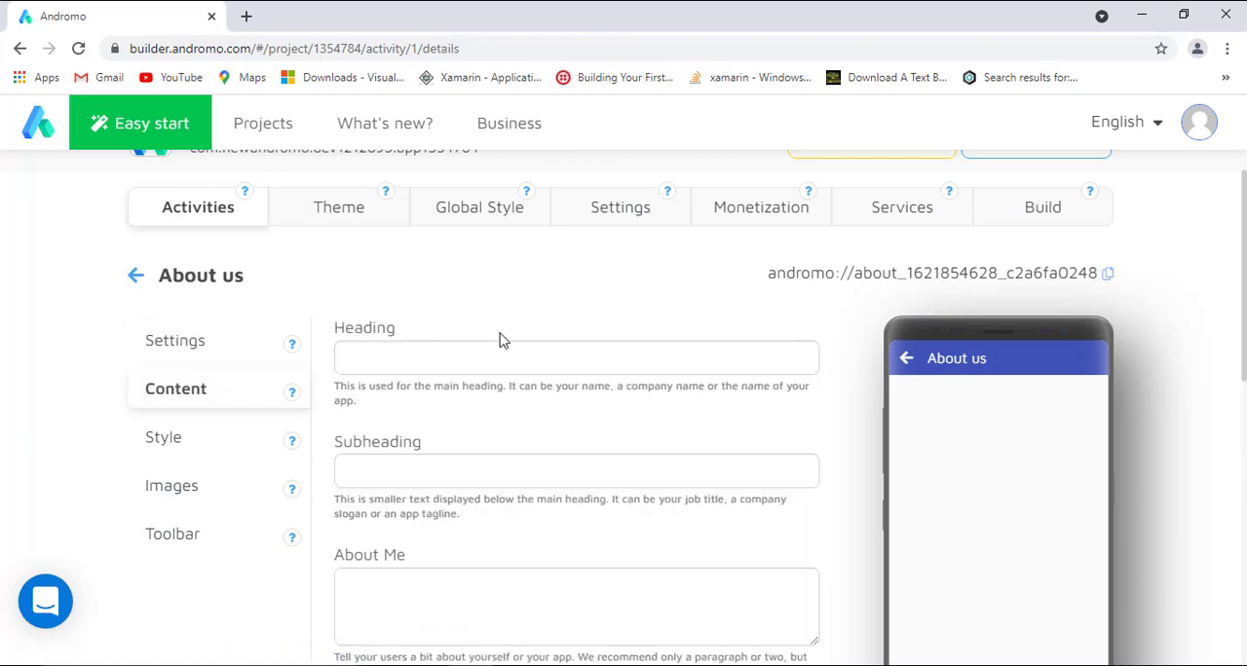
scroll(501, 339, down, 1)
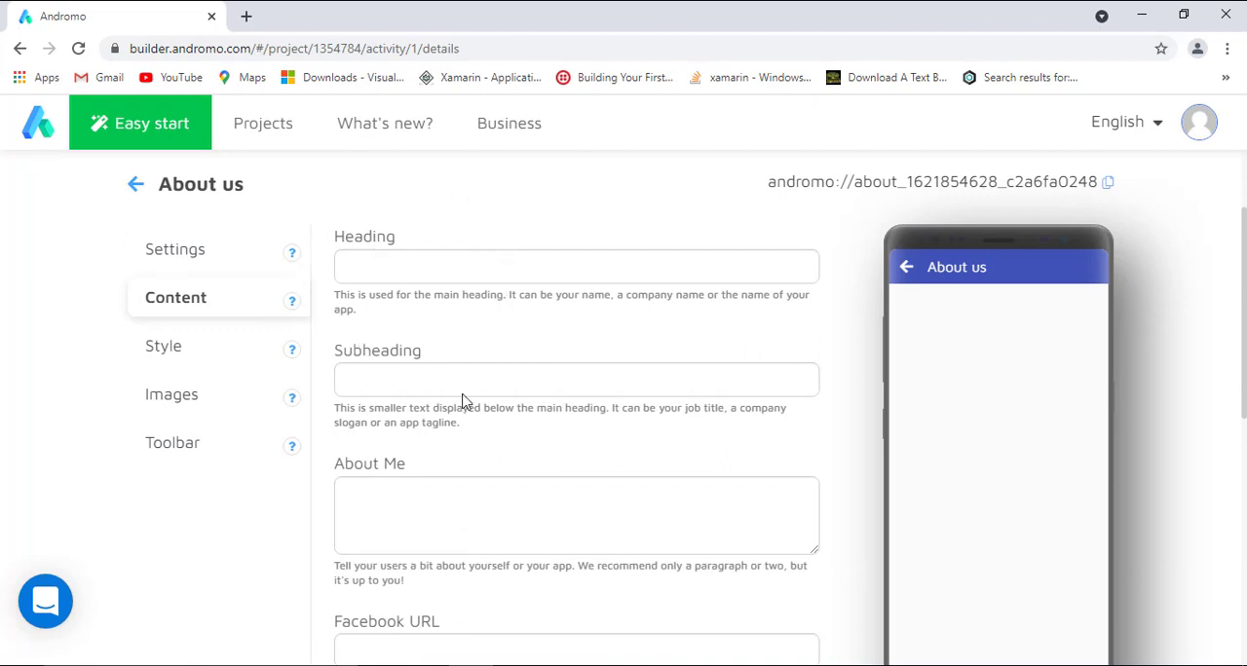
click(479, 280)
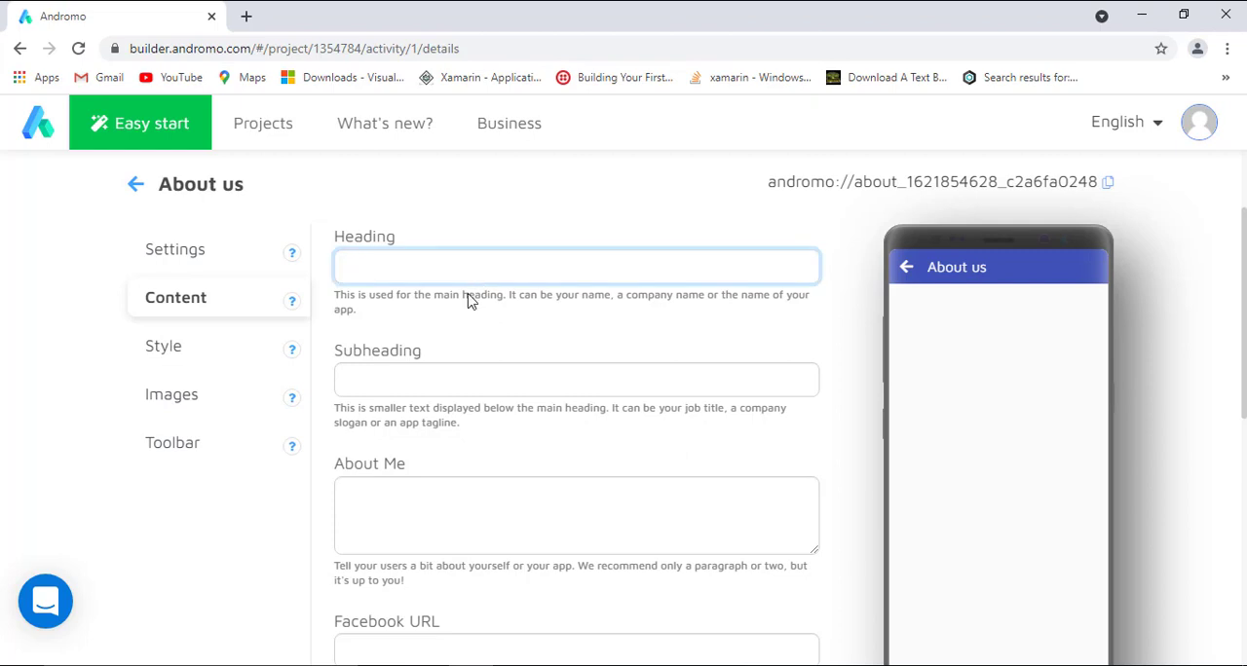
text(examp)
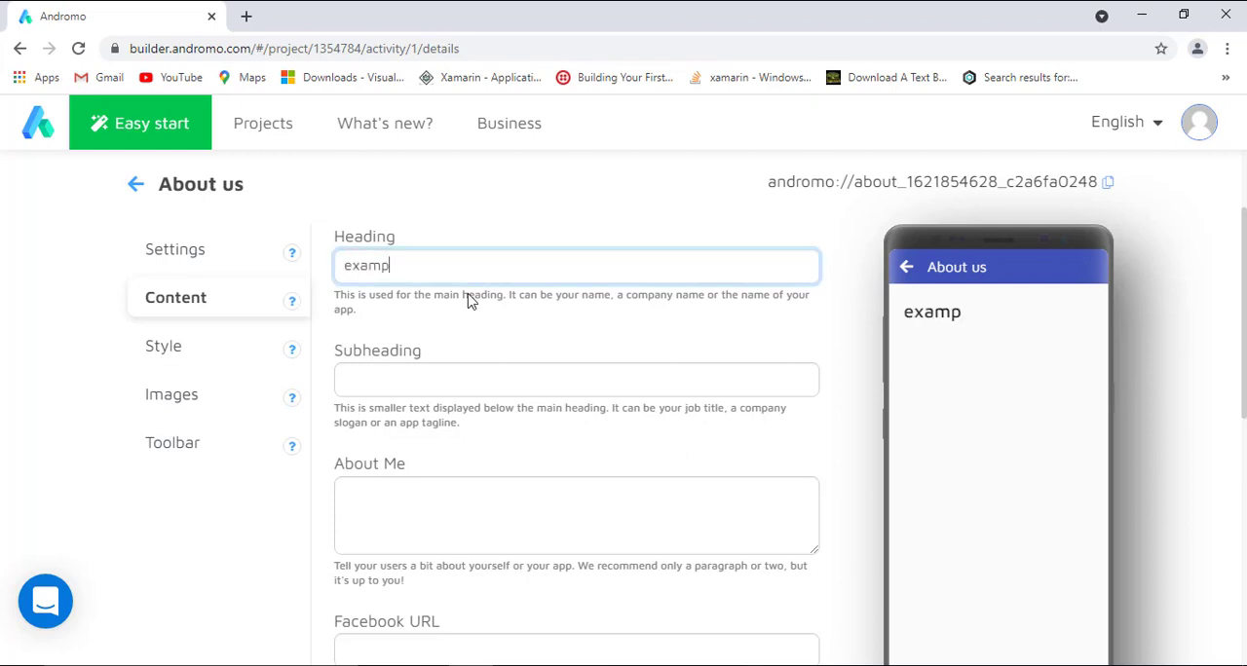
text(le)
Set the subheading of the About us content to "by wondercrafts planet".
click(670, 374)
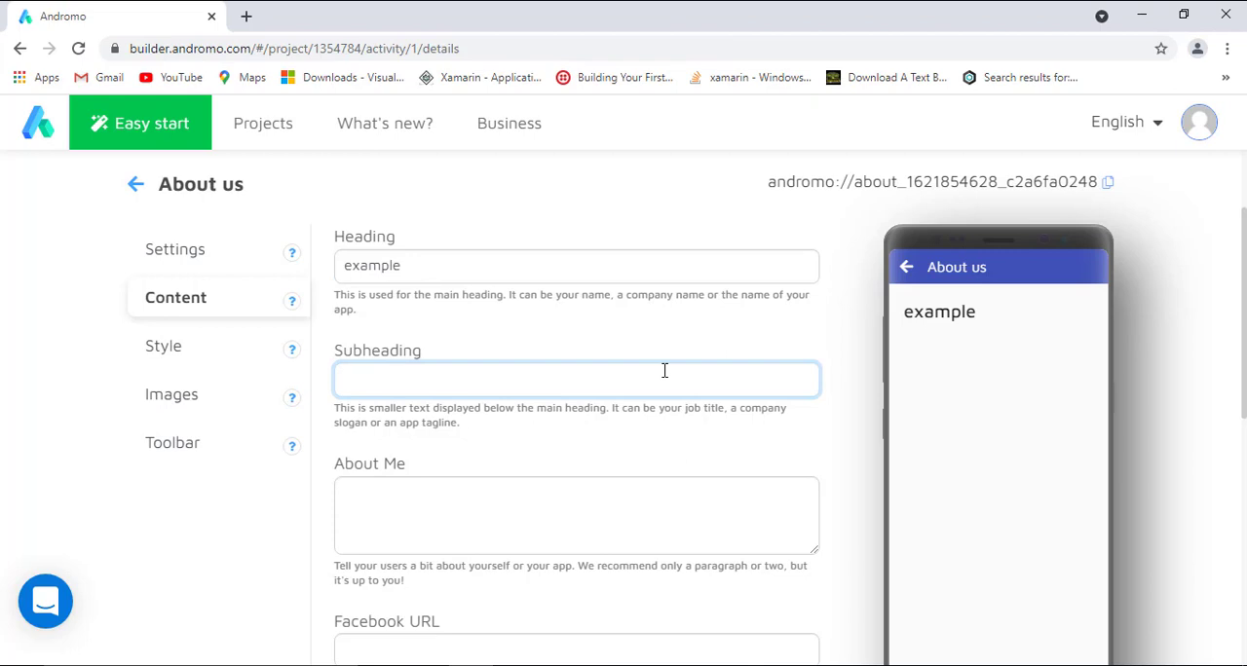
text(by wondercr)
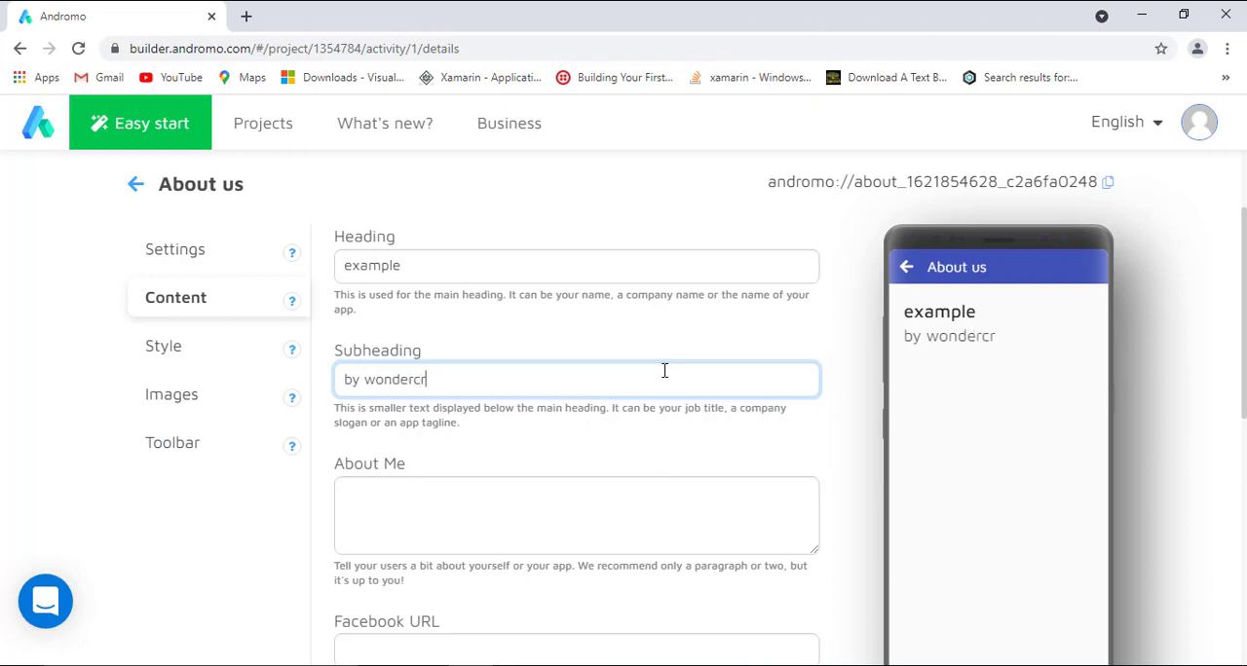
text(afts planet)
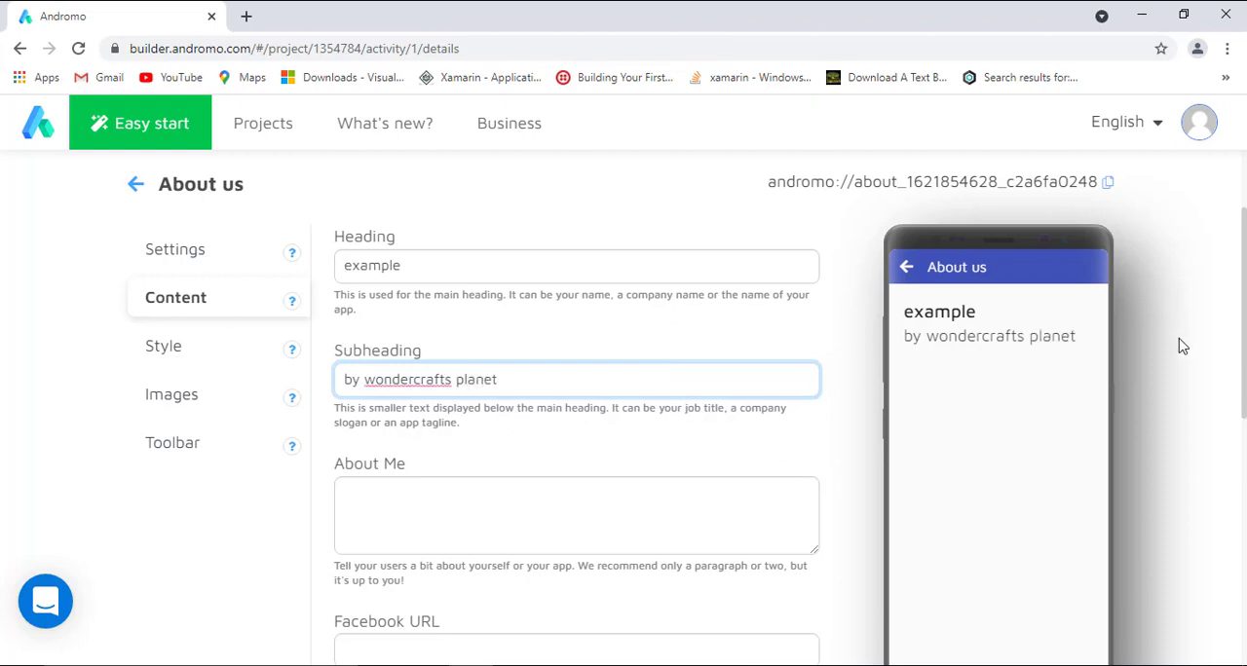
Enter "wondercrafts planet" as the About Me text of the activity.
click(679, 487)
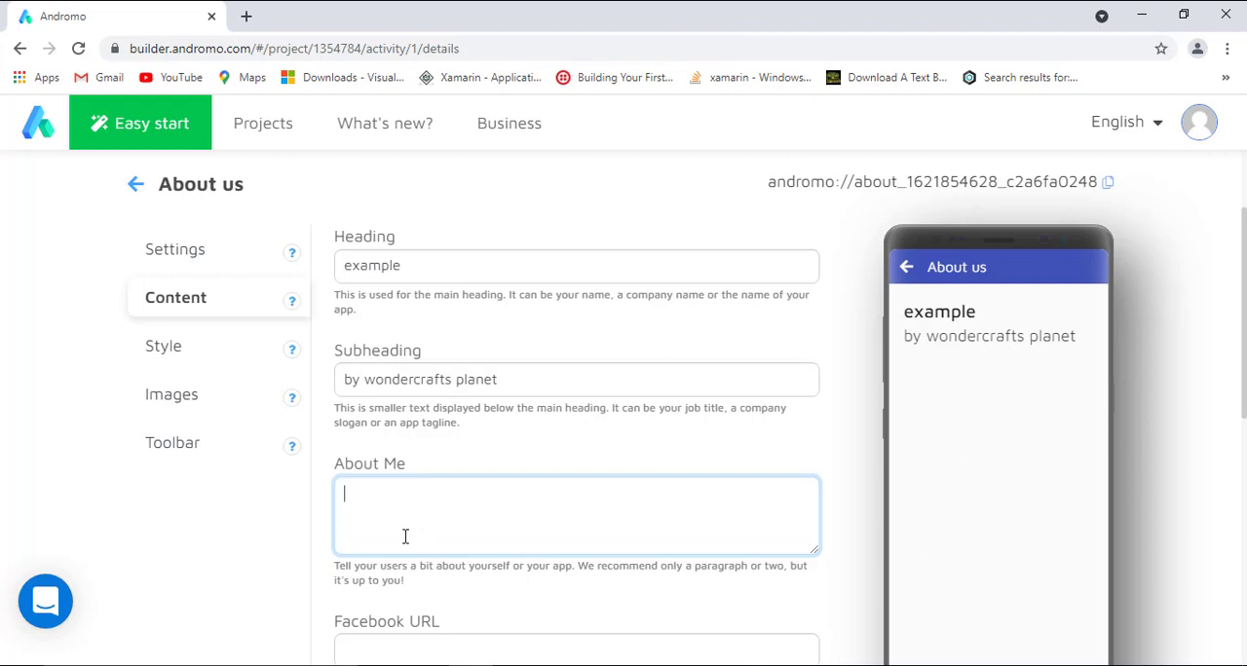
text(wn)
key(BackSpace)
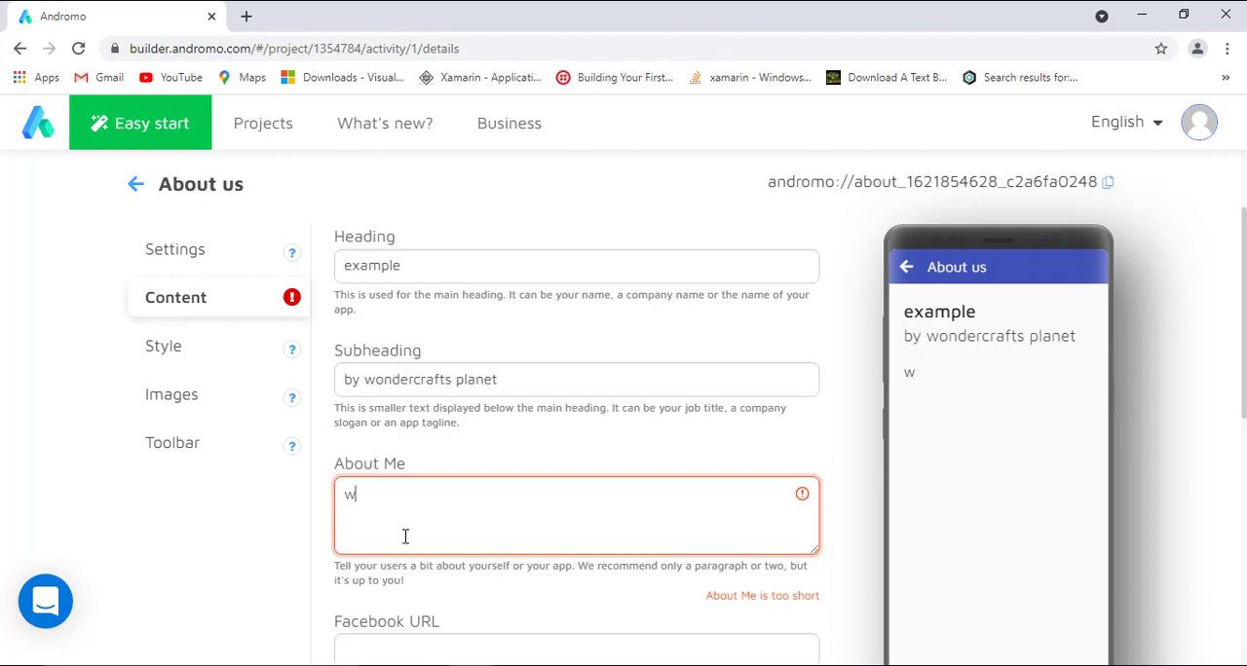
text(onder)
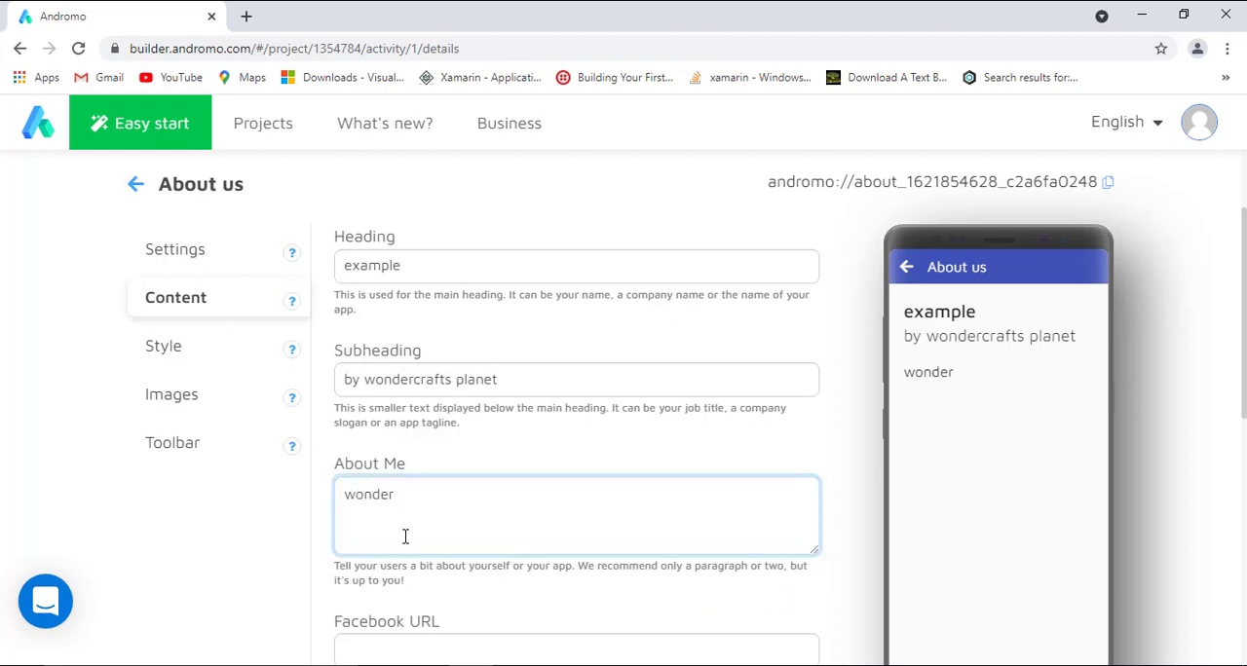
text(crafts planet)
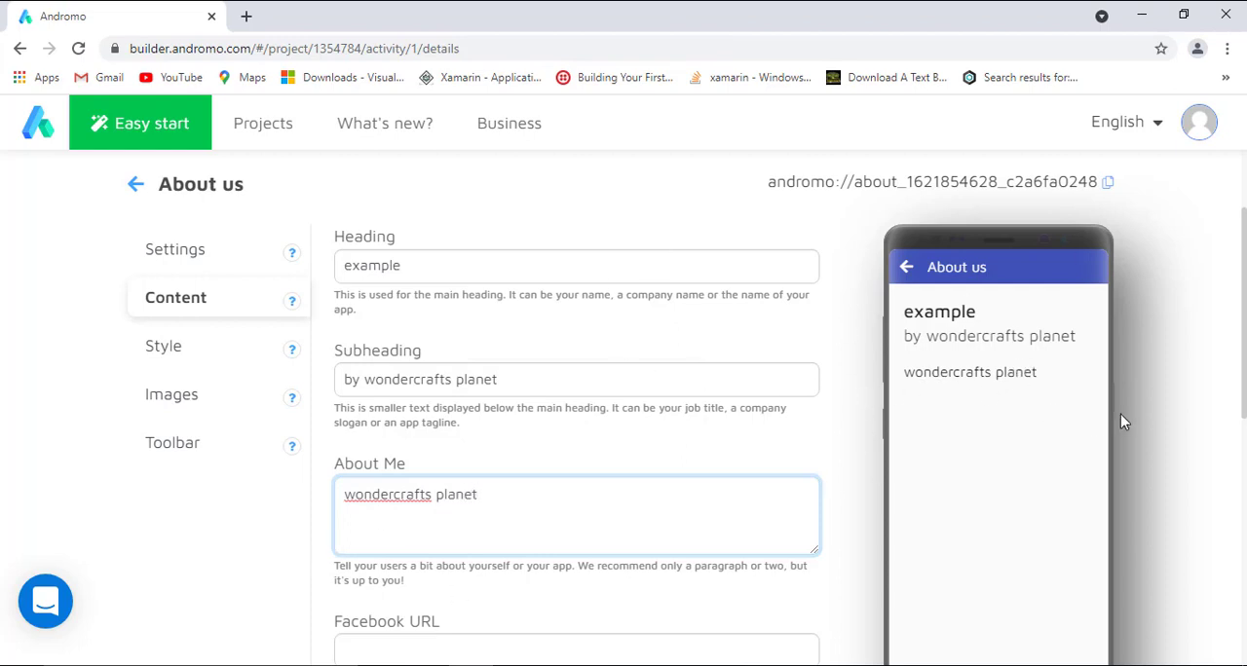
Paste the YouTube channel link as the website URL of the About us activity.
scroll(1120, 421, down, 1)
scroll(924, 454, down, 2)
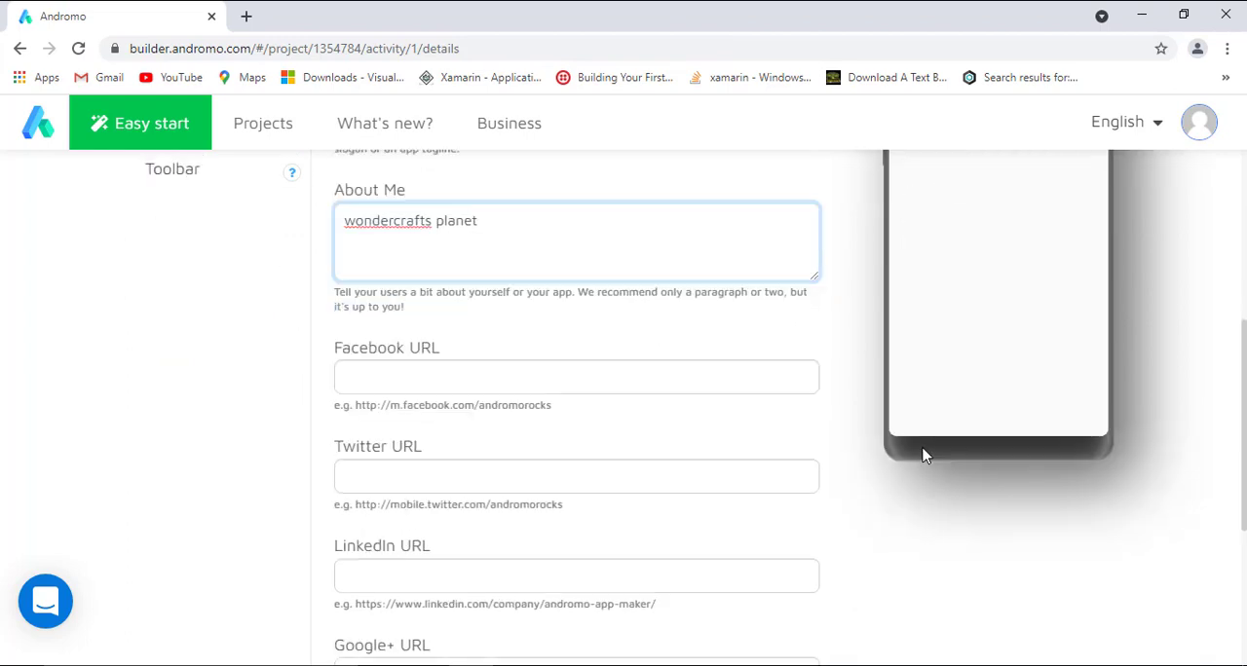
scroll(914, 557, down, 2)
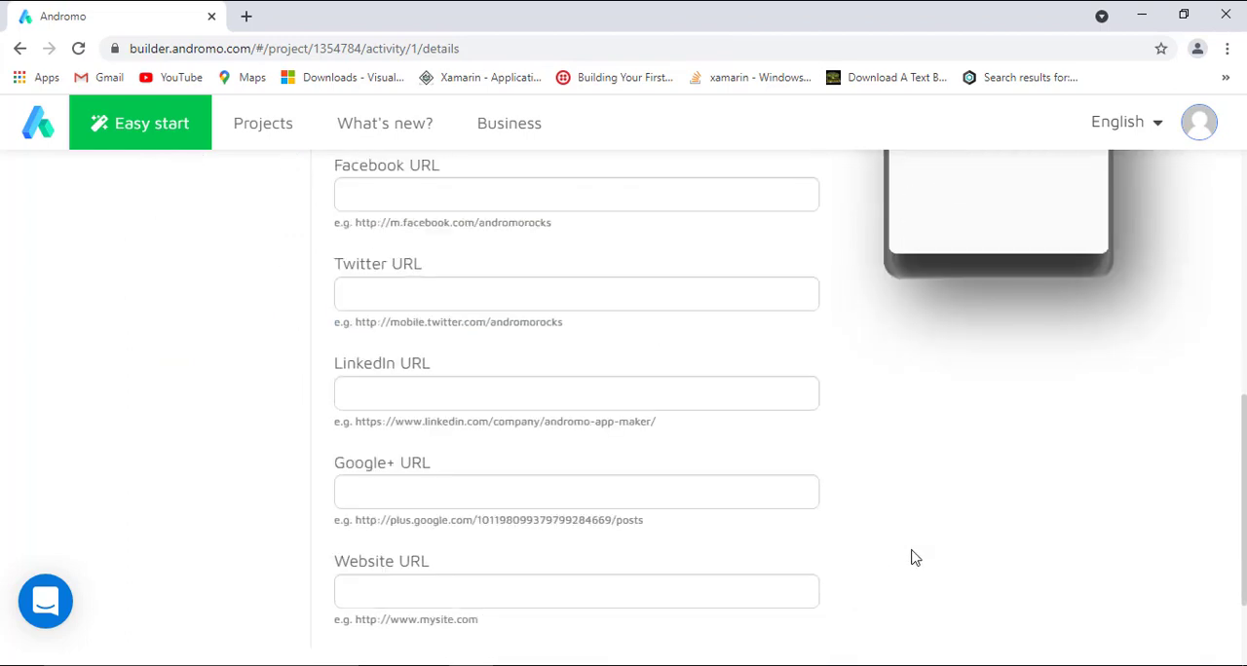
scroll(915, 557, down, 1)
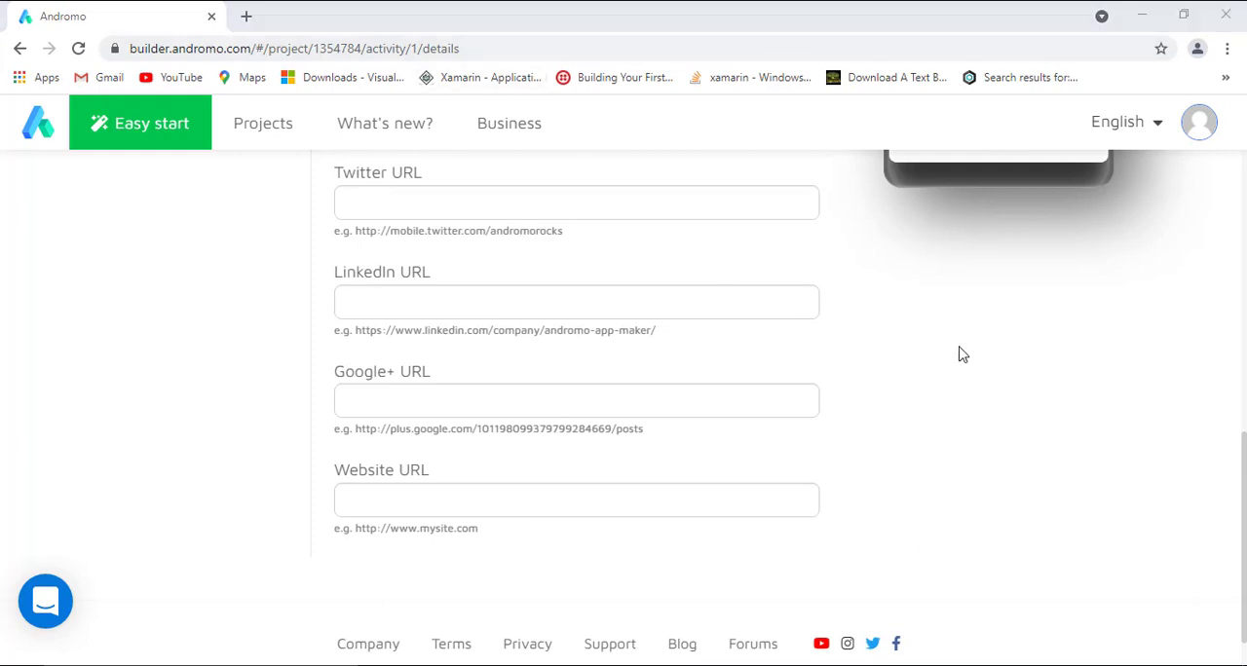
click(737, 498)
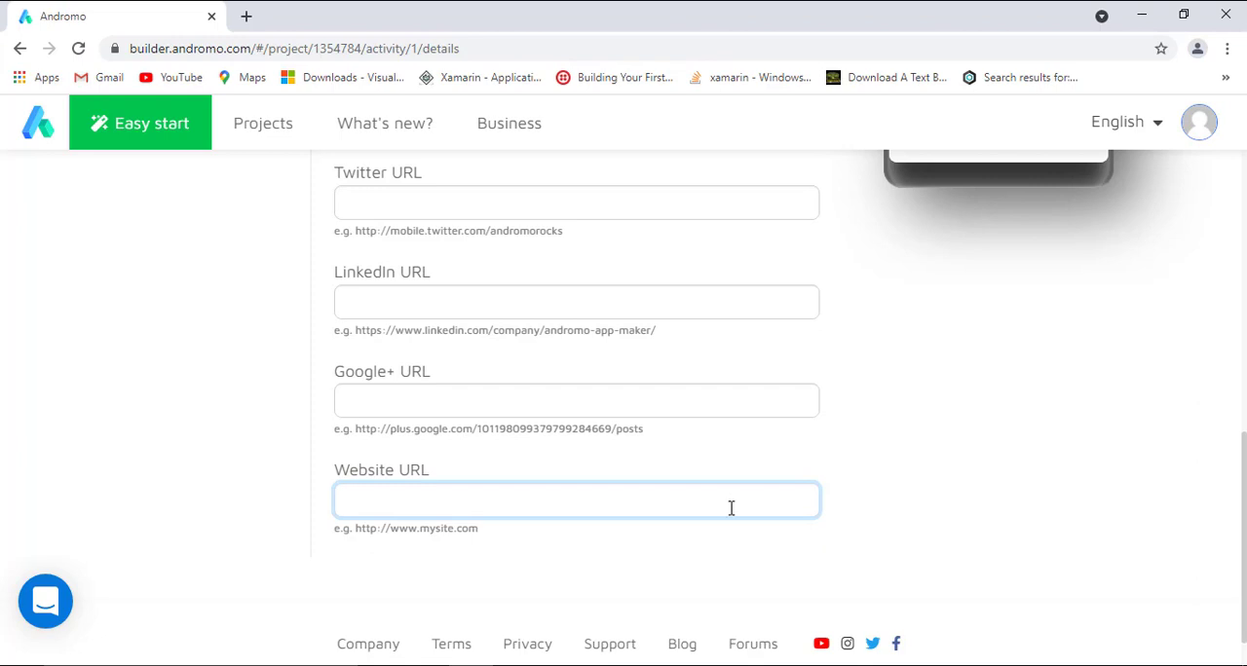
text(https://www.youtube.com/channel/UCI75ELxfze5W3NEcI8OFgsw)
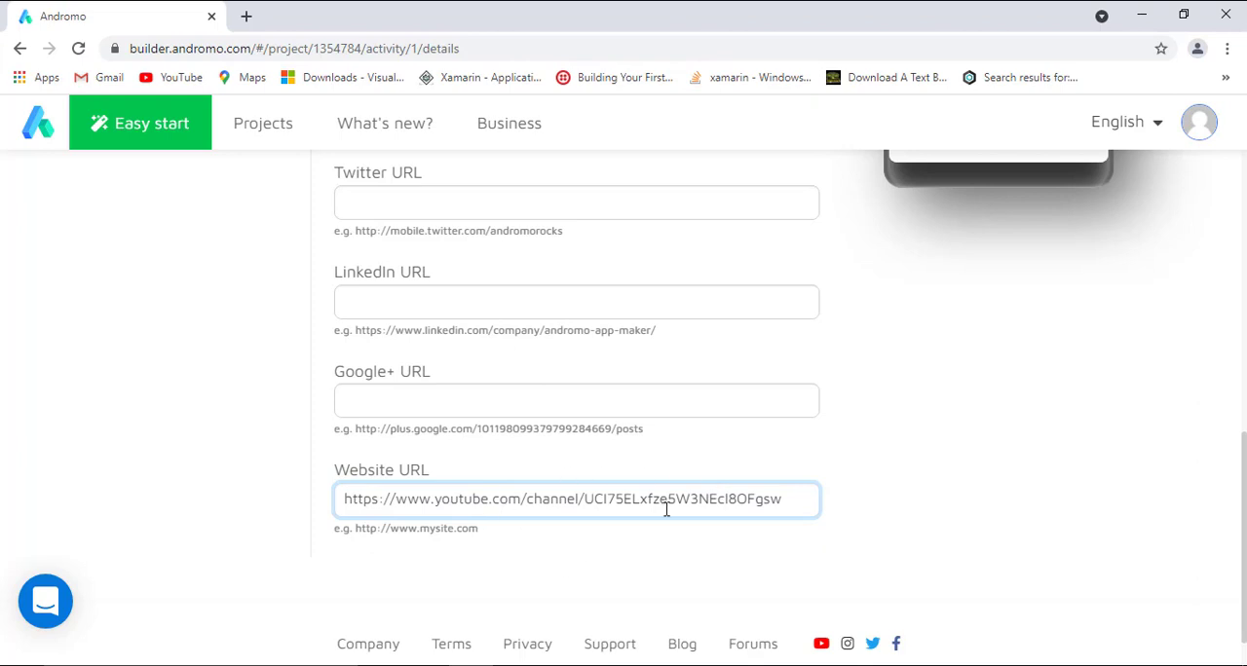
Check the About us preview and review the activity's style and image settings.
scroll(1194, 355, up, 5)
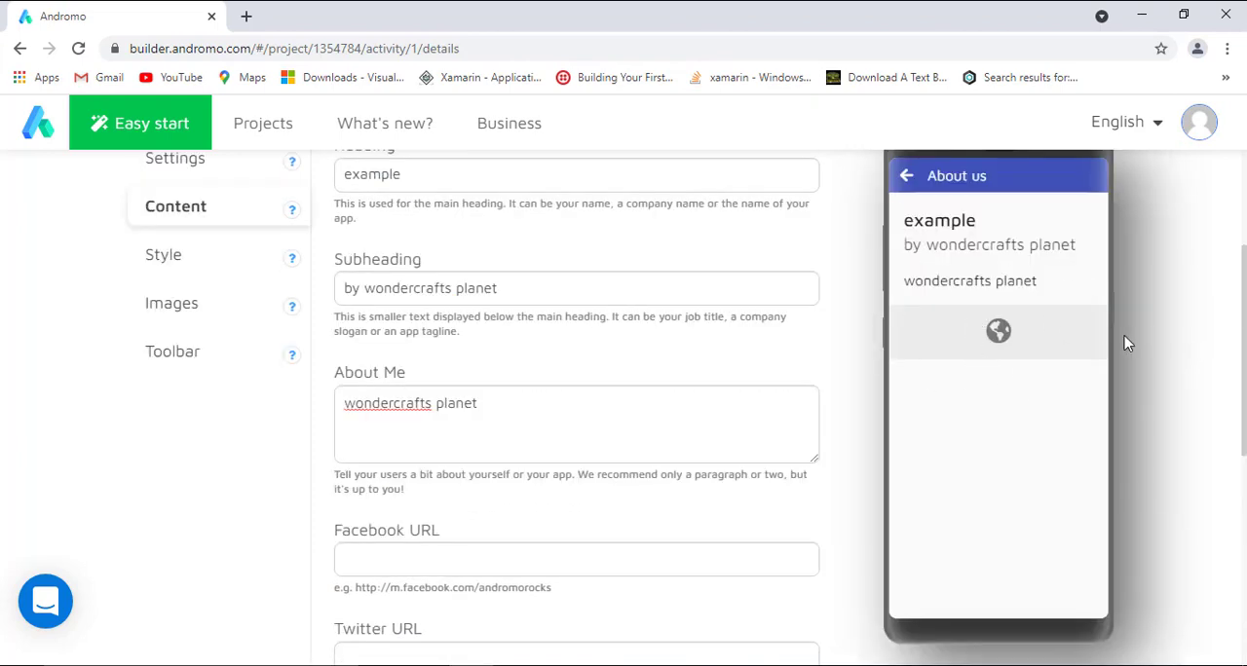
scroll(1142, 347, up, 1)
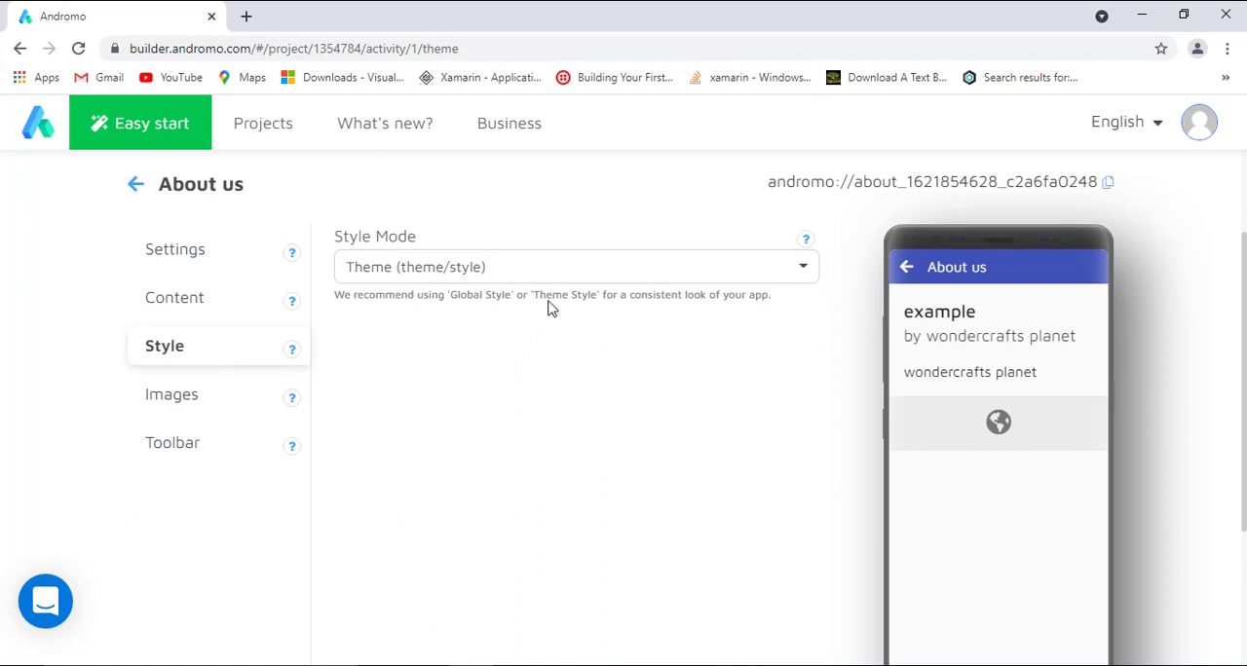
click(216, 403)
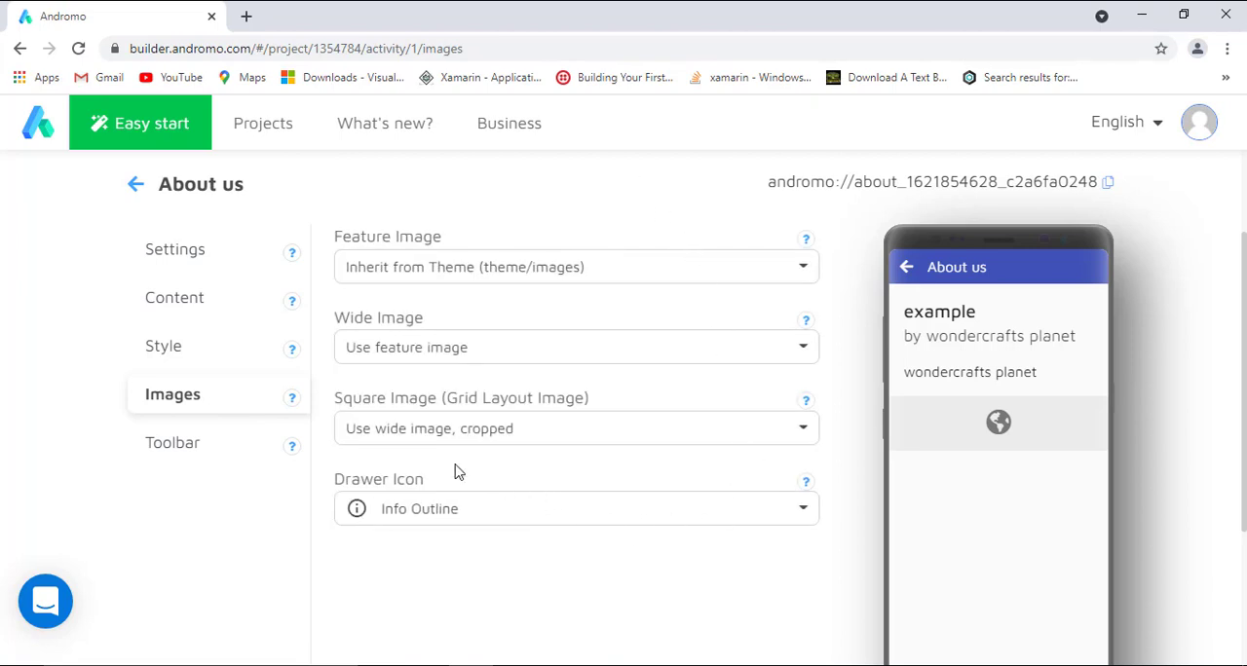
Examine the drawer icon choices and the toolbar mode of the About us activity.
click(423, 519)
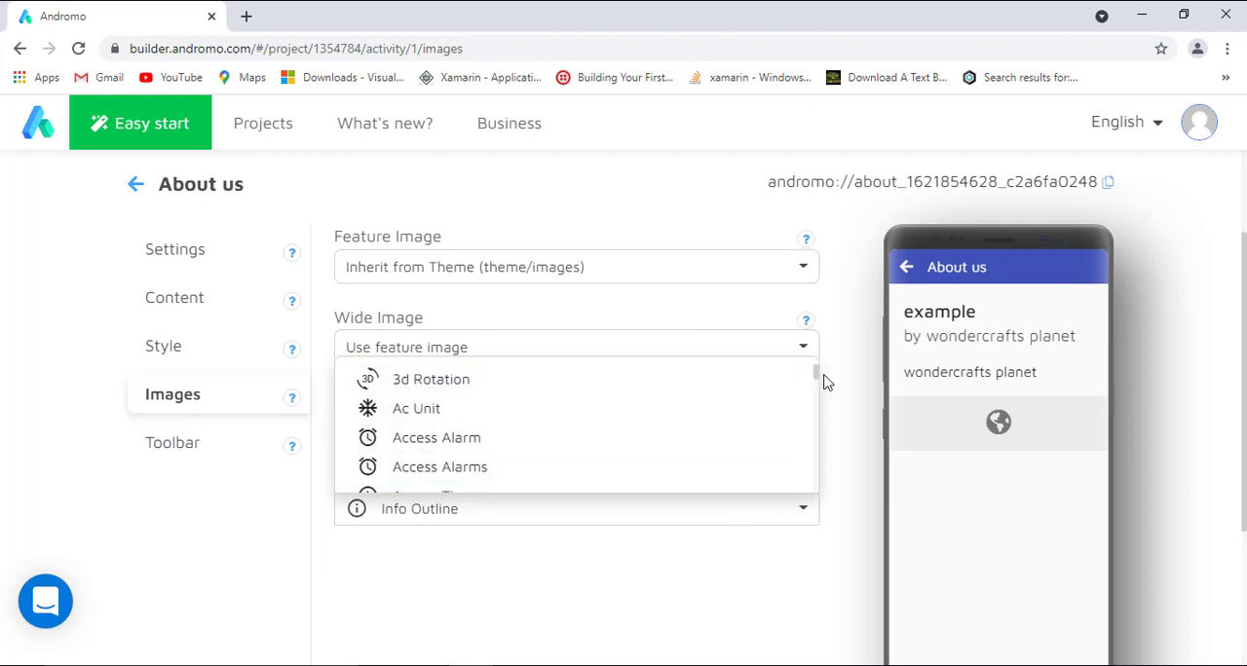
mouse_move(816, 373)
mouse_down()
mouse_move(826, 403)
mouse_move(808, 373)
mouse_up()
click(795, 584)
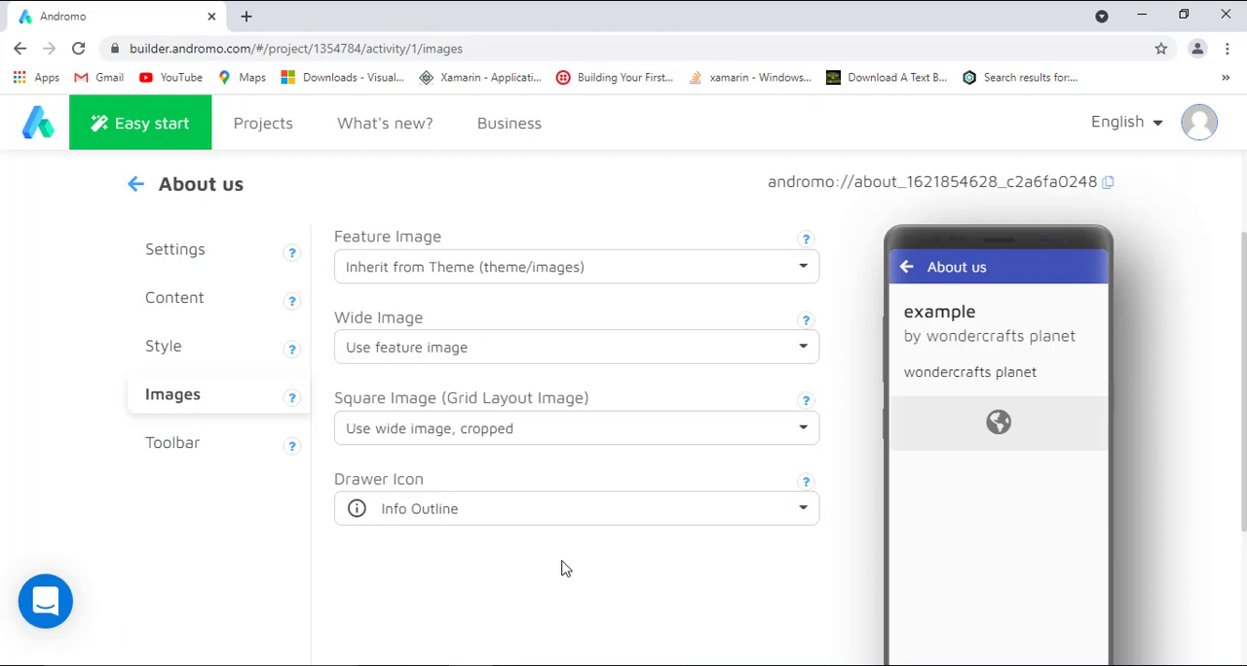
click(227, 441)
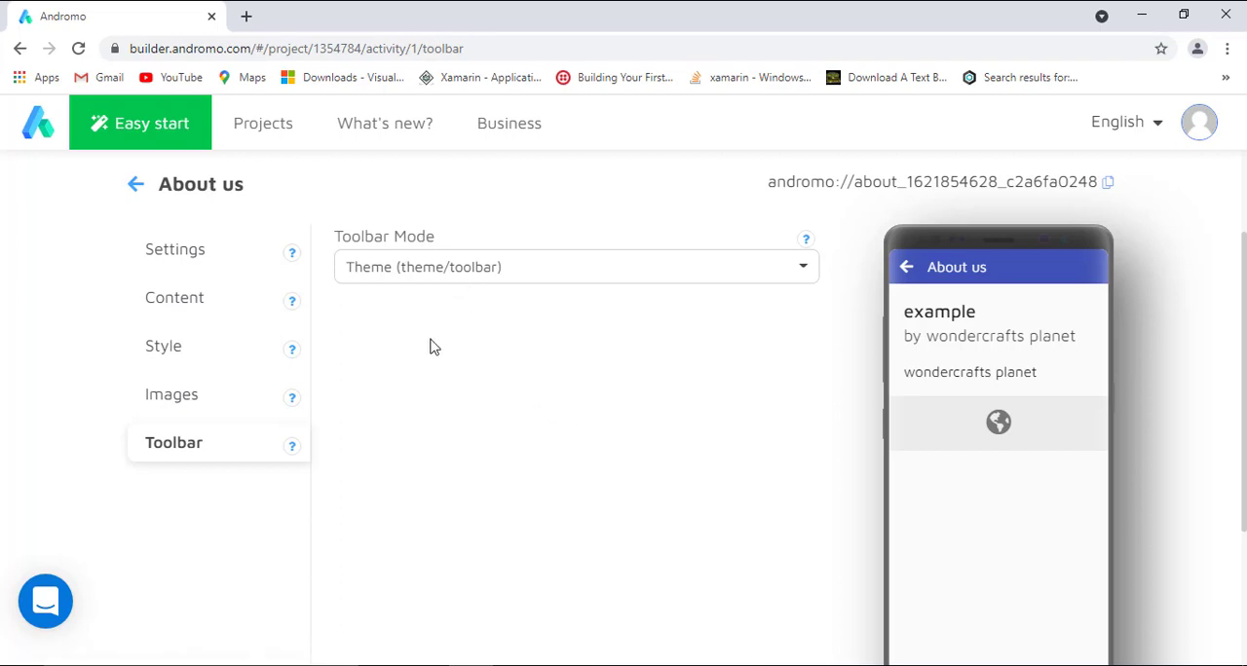
scroll(663, 458, up, 2)
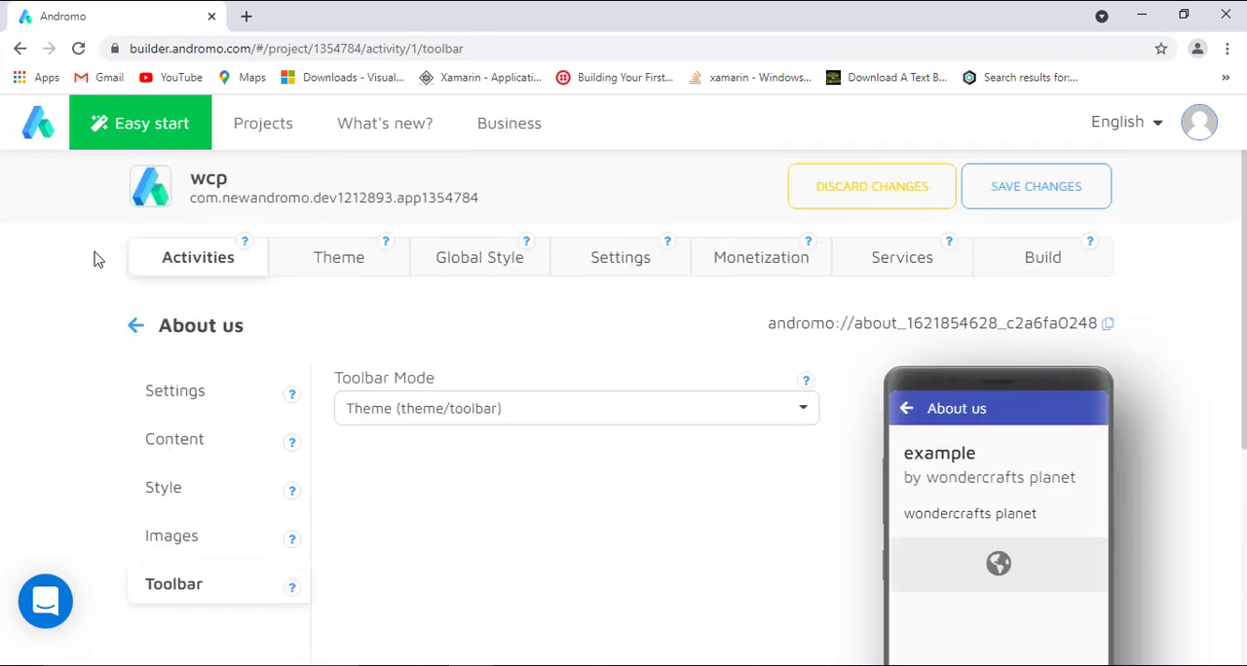
Return to the project's activities overview and look through the available activity types.
click(135, 327)
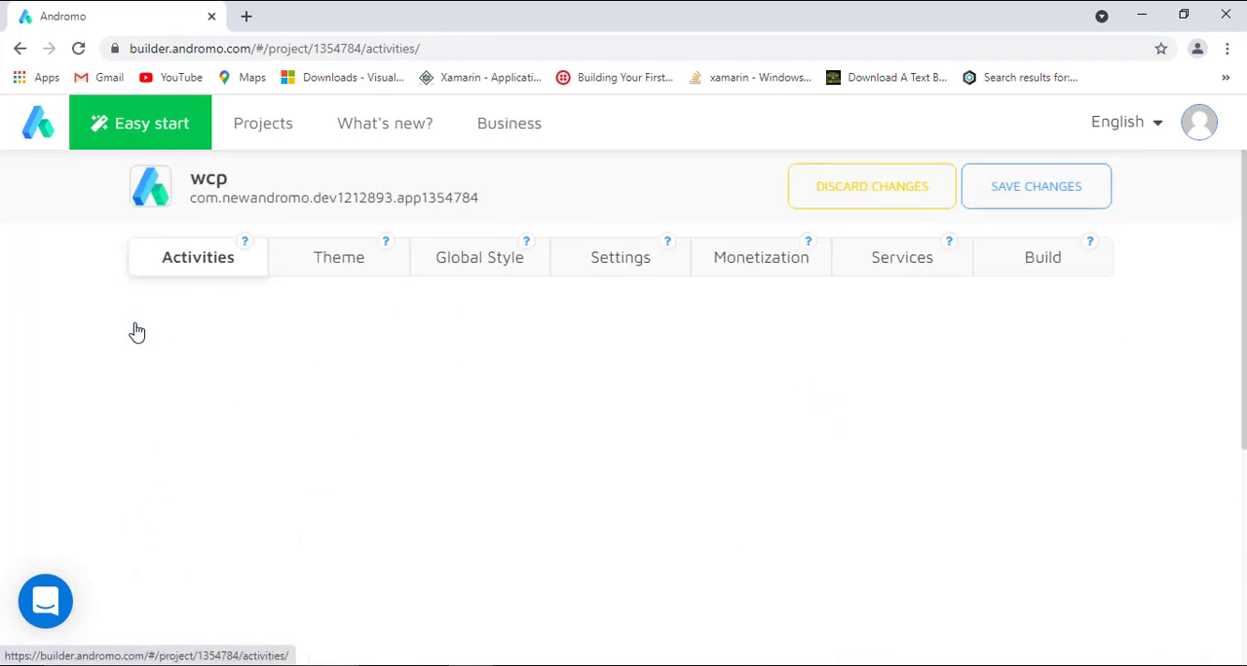
scroll(1191, 390, down, 3)
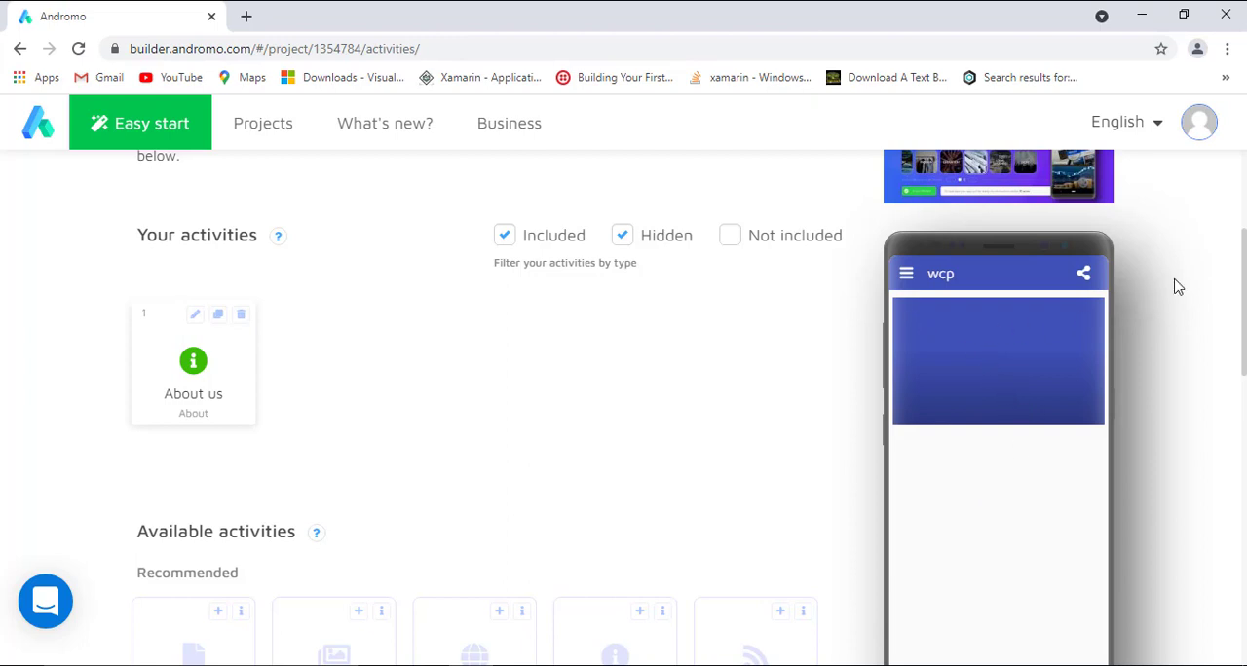
scroll(1227, 498, down, 10)
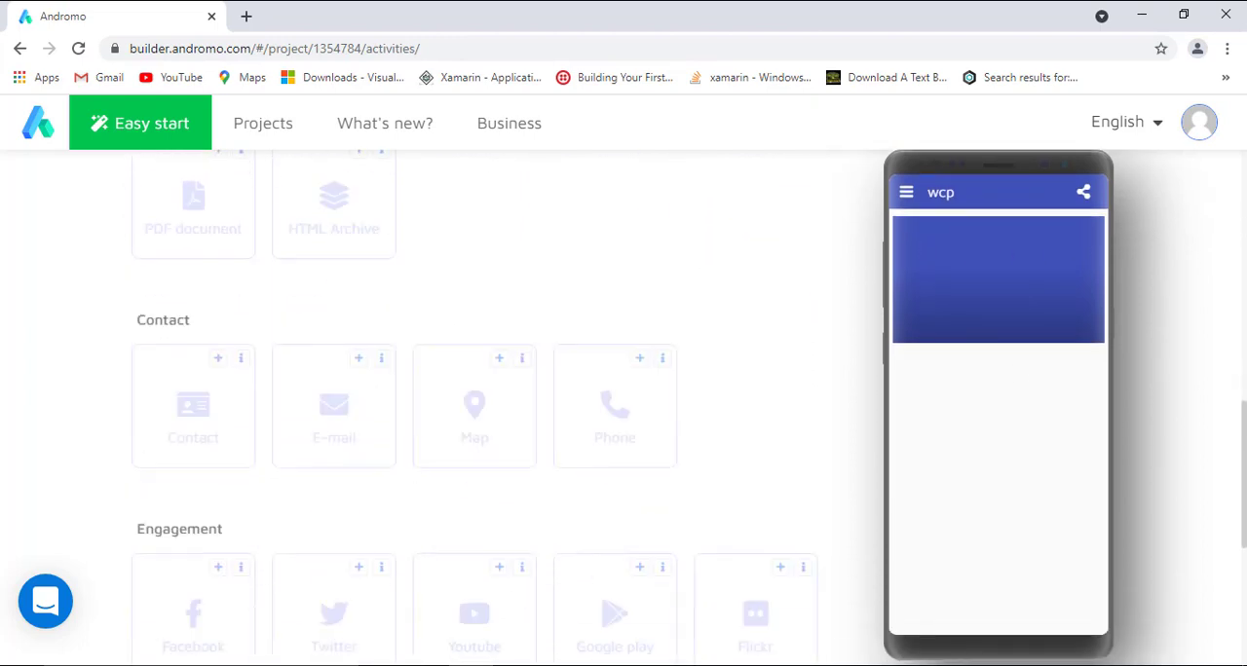
scroll(1227, 498, up, 10)
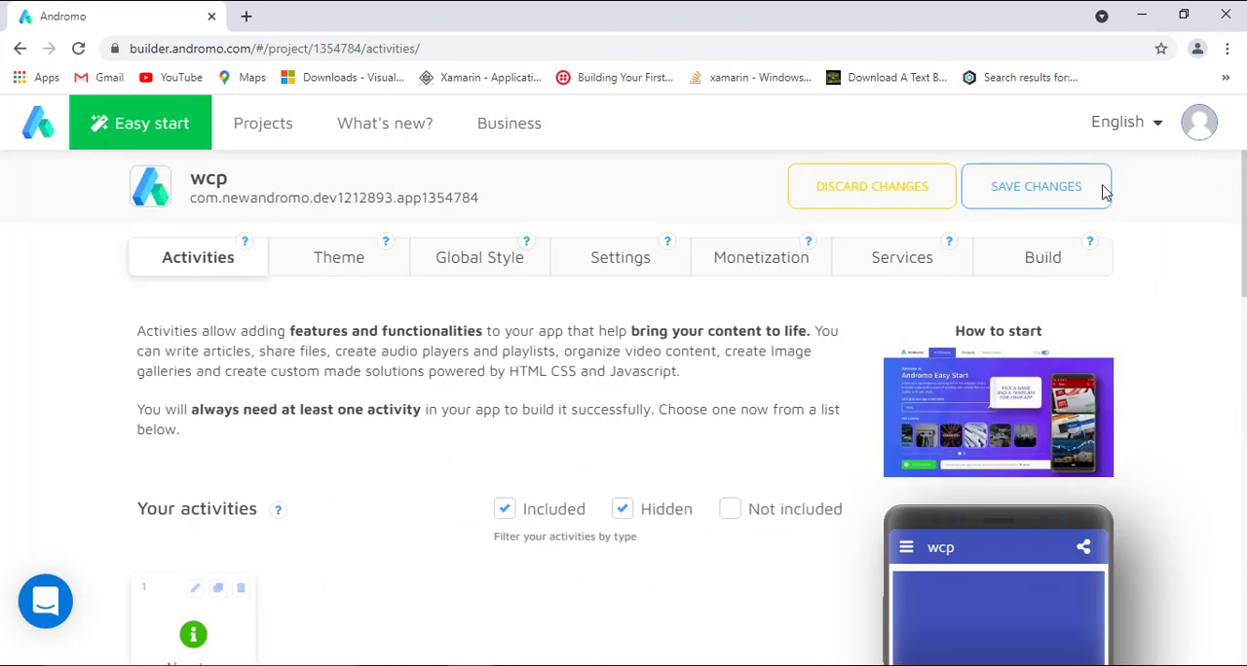
Turn off the social sharing button in the theme's dashboard settings.
click(338, 256)
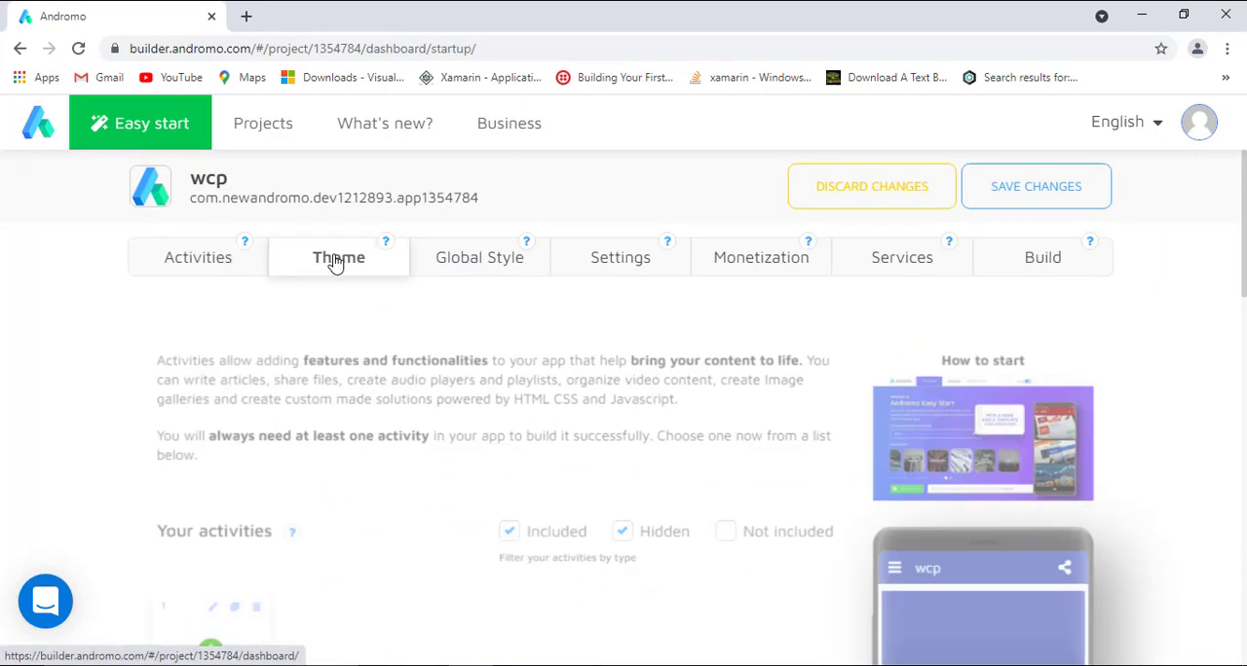
scroll(572, 195, down, 2)
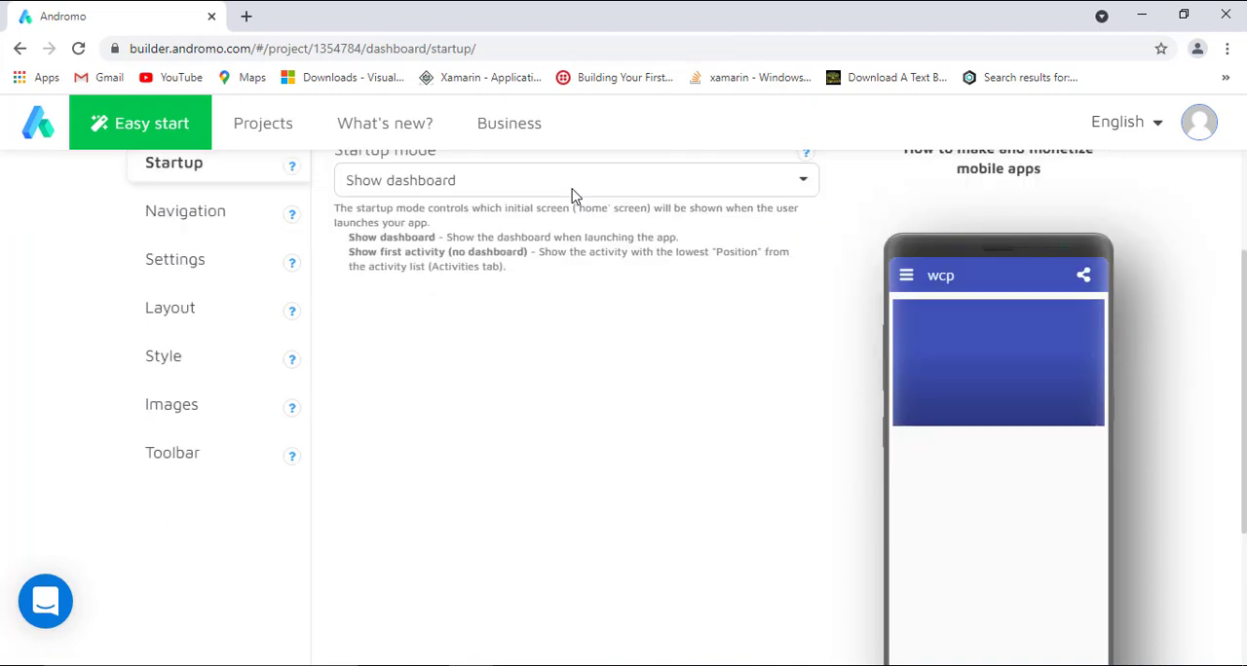
scroll(573, 194, up, 1)
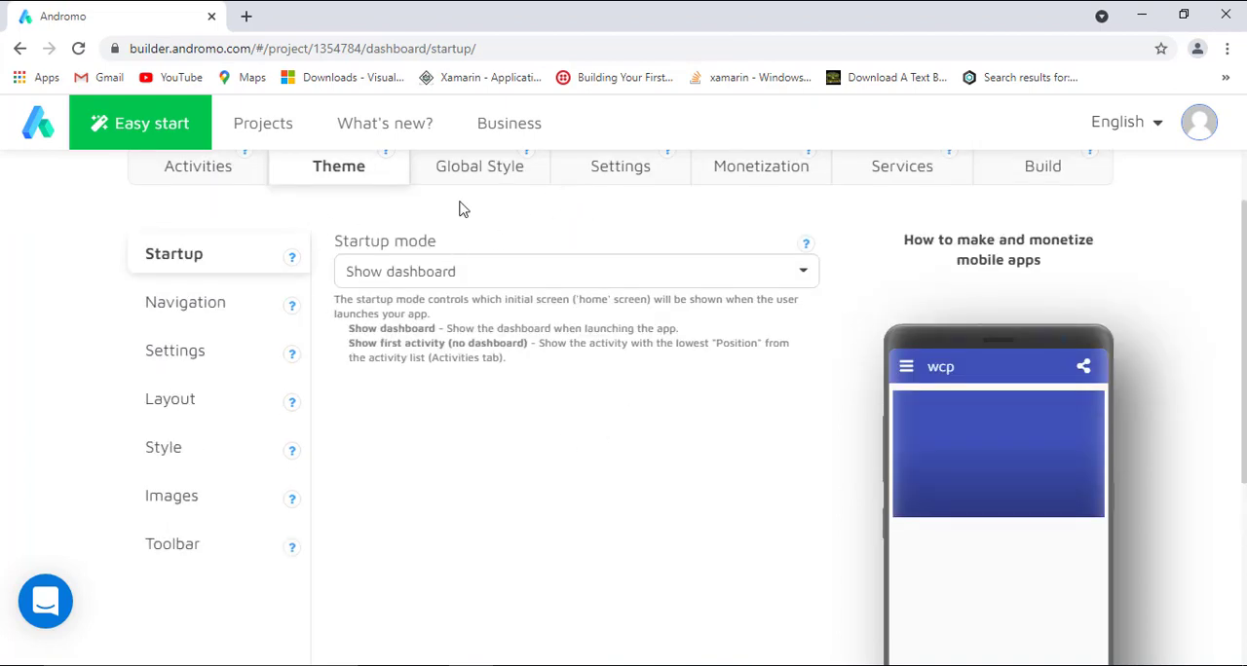
click(242, 303)
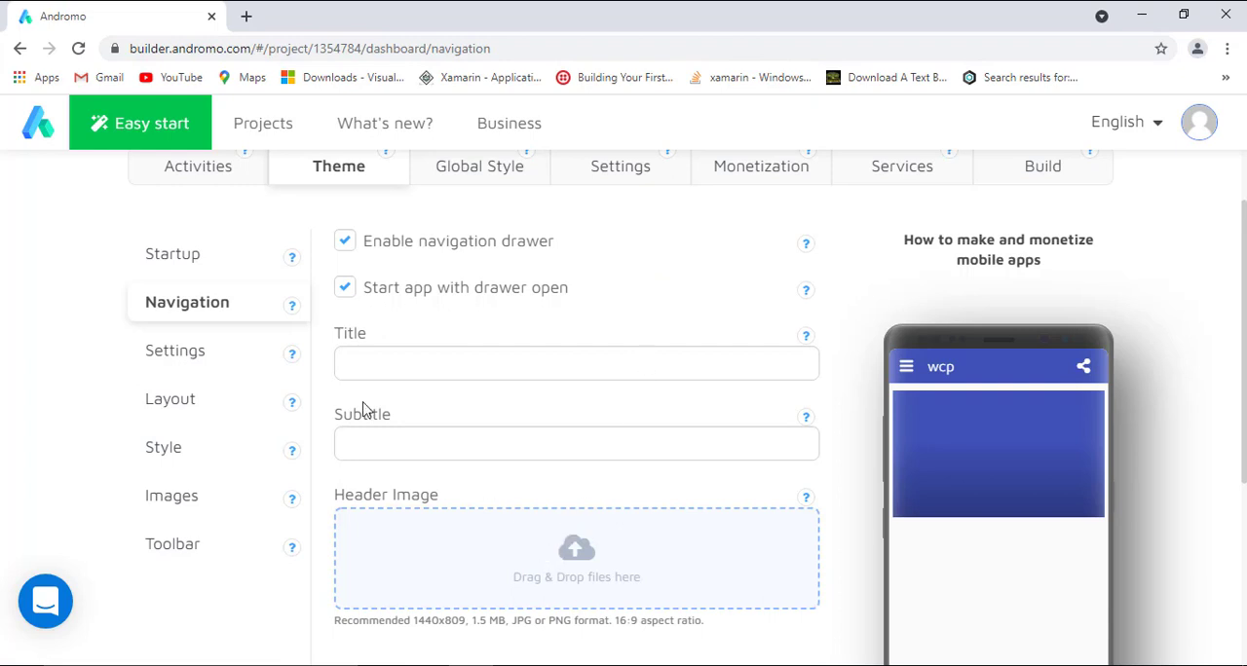
click(182, 369)
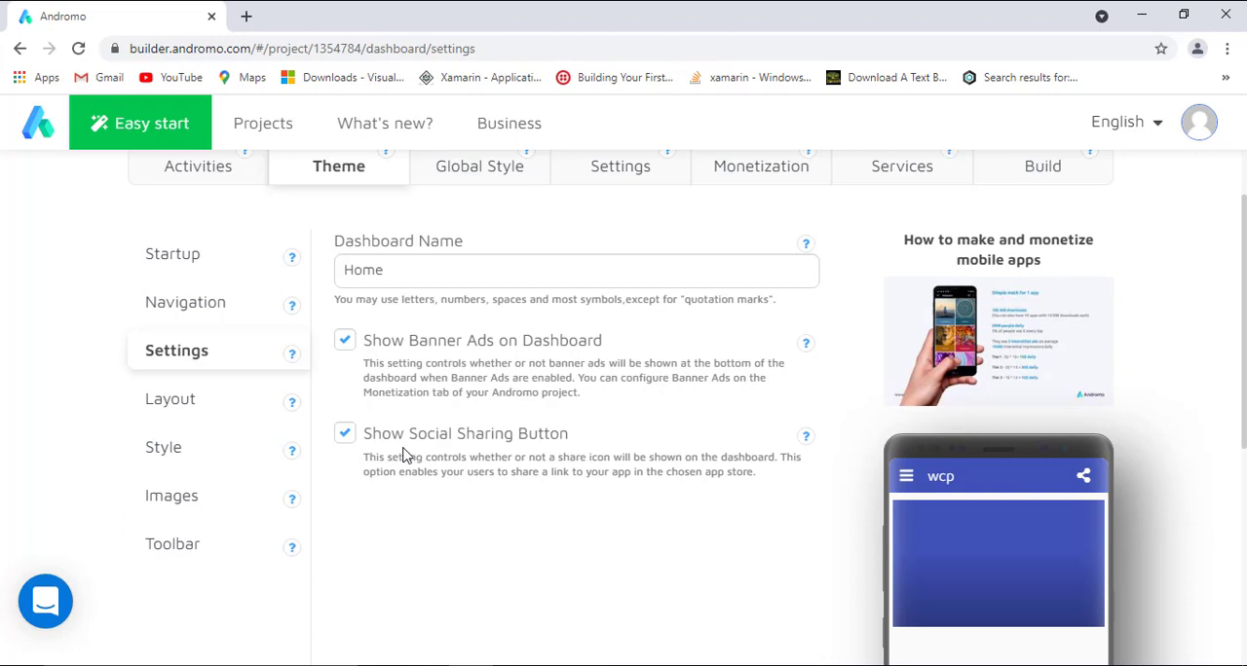
click(346, 435)
Try the List layout for the theme's home screen, then set it to List with icons.
click(176, 399)
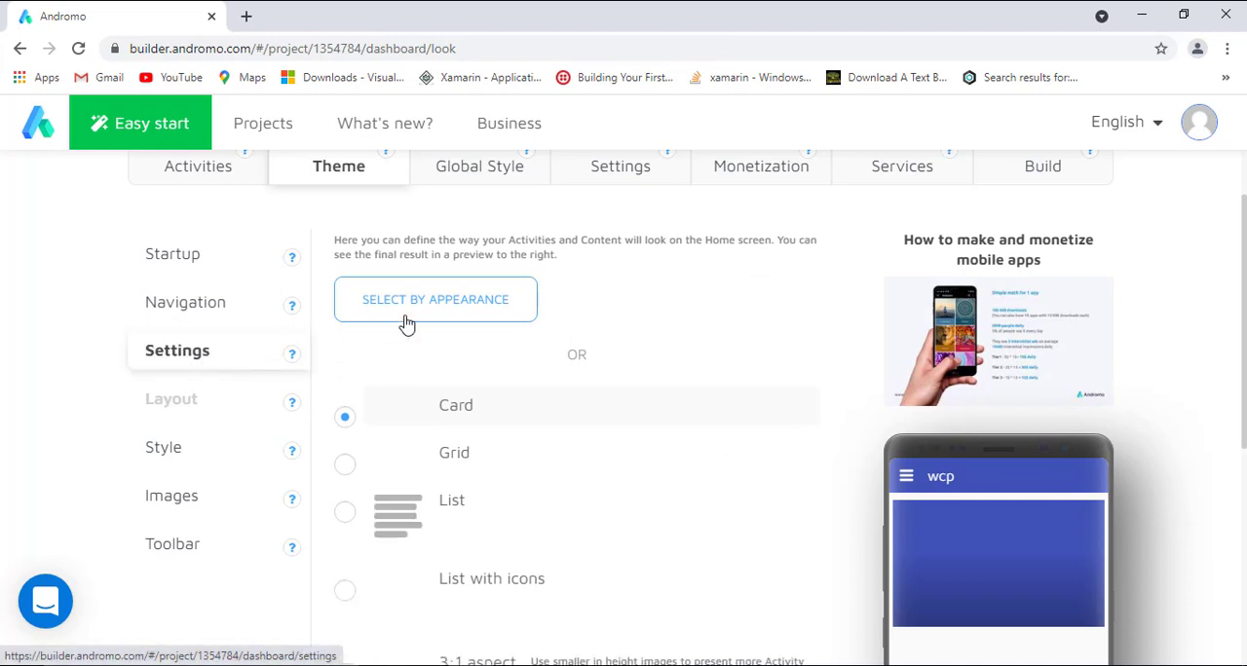
scroll(642, 302, down, 1)
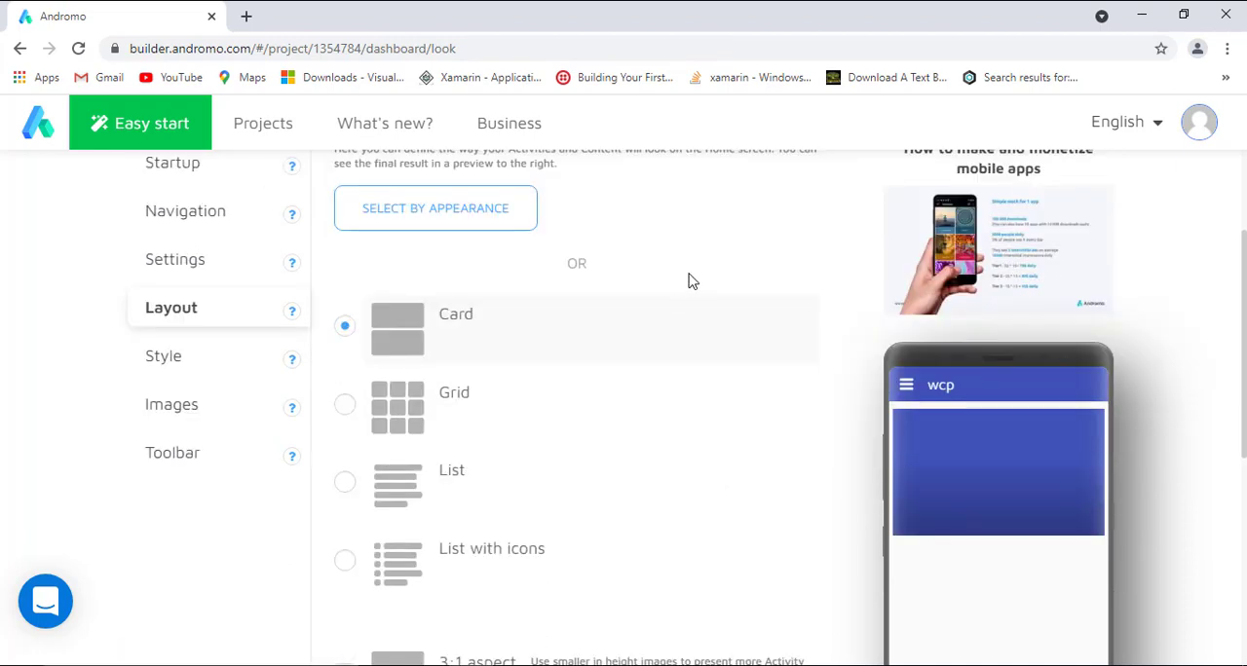
scroll(683, 248, down, 2)
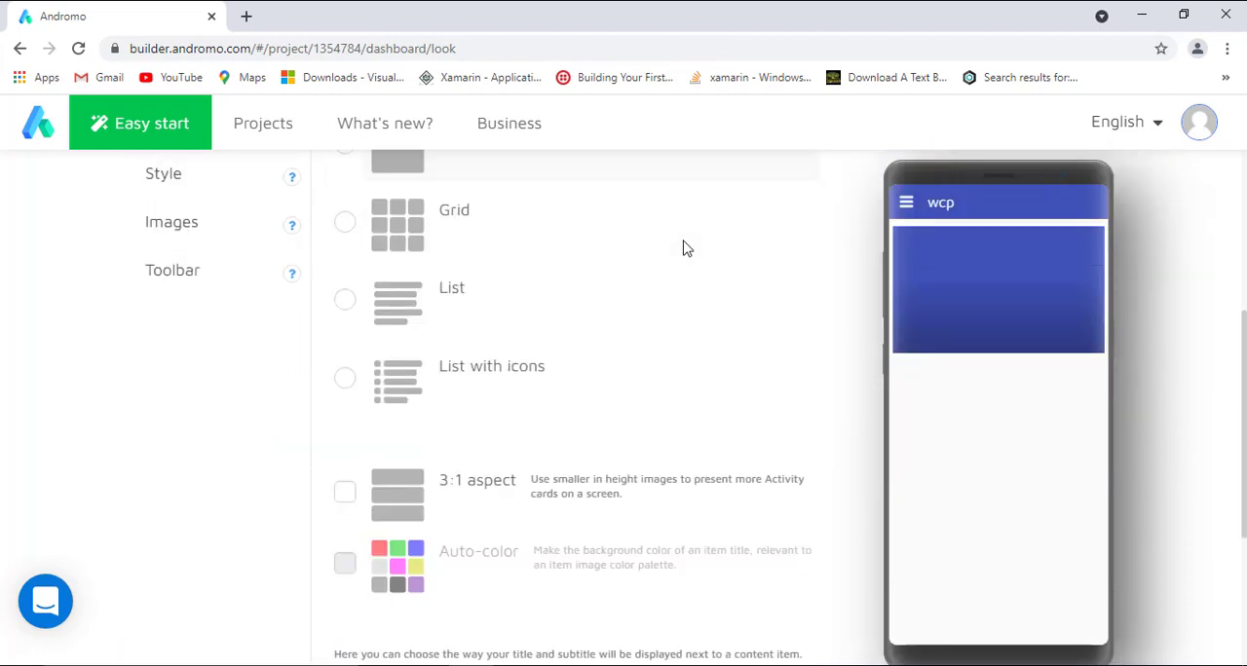
scroll(683, 248, up, 1)
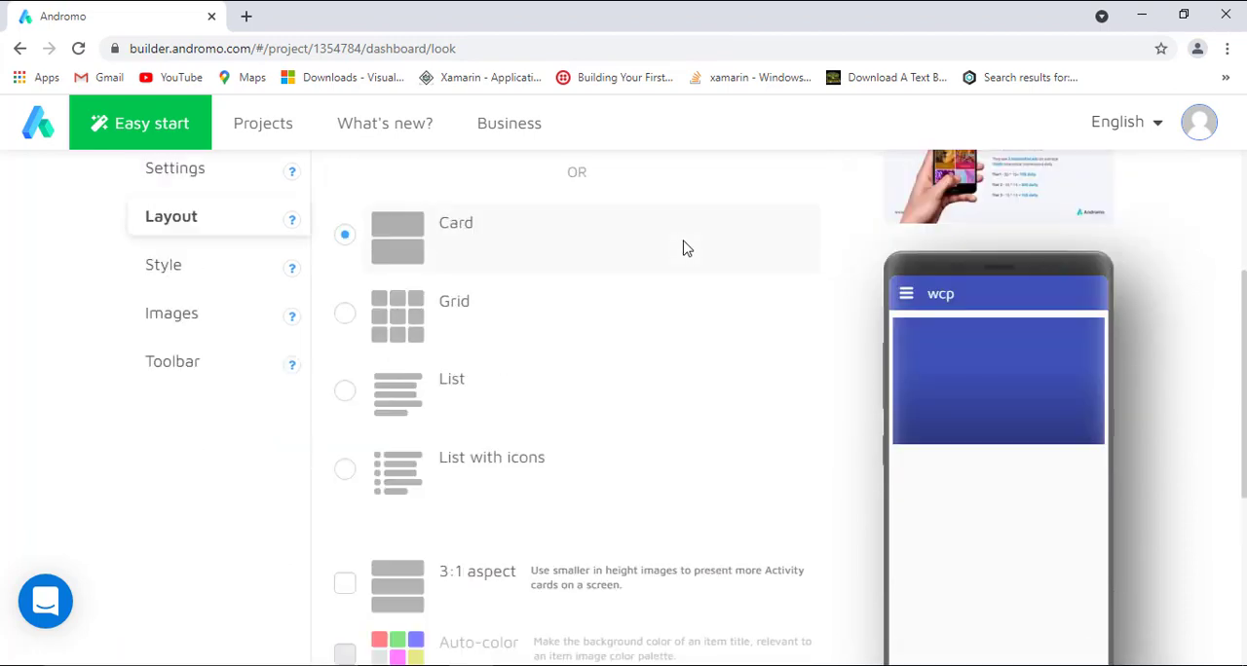
click(343, 395)
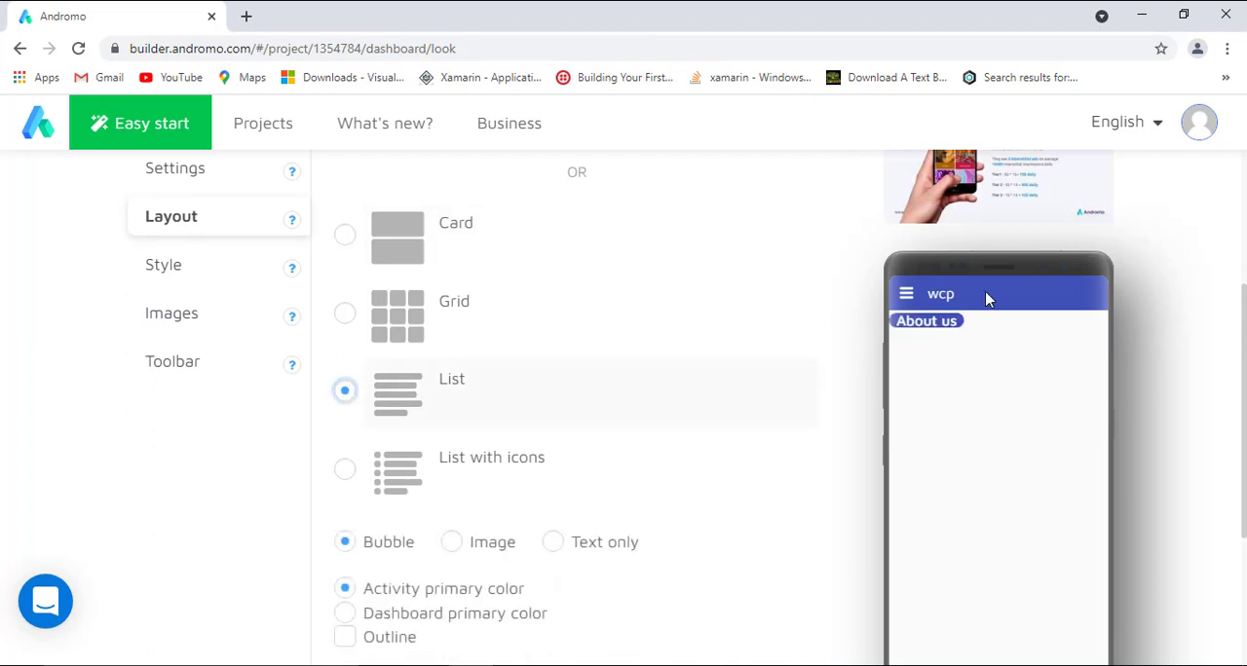
click(347, 472)
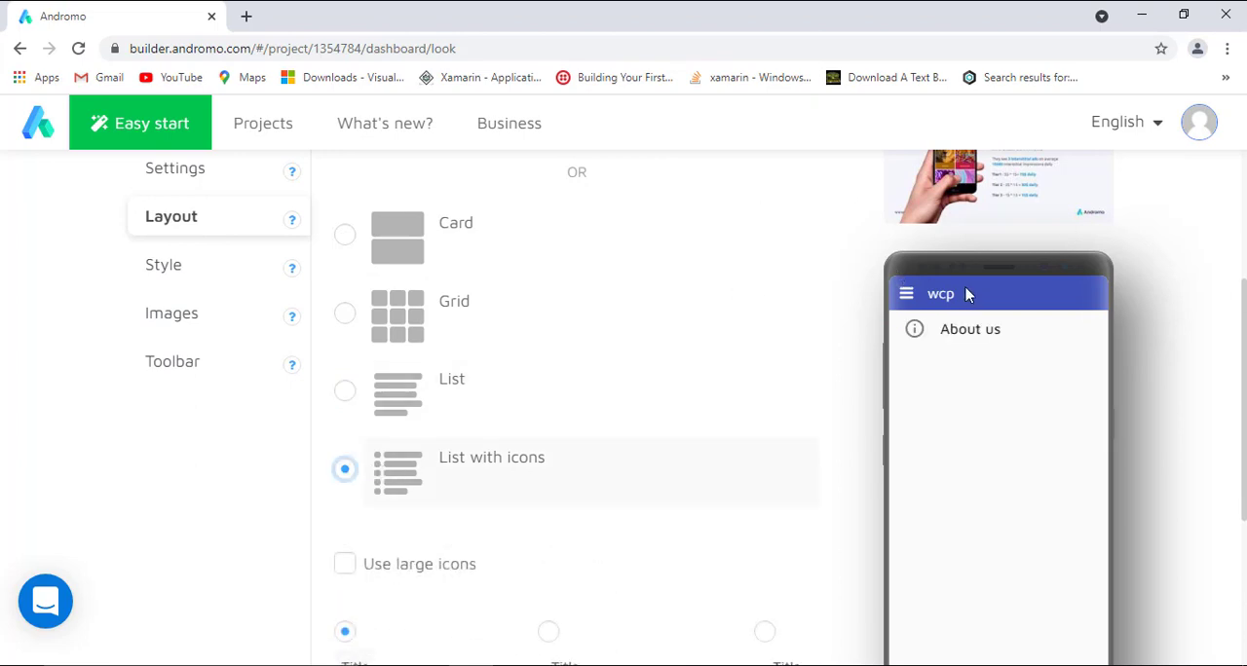
Review the theme's style colors, image options and toolbar settings.
click(142, 276)
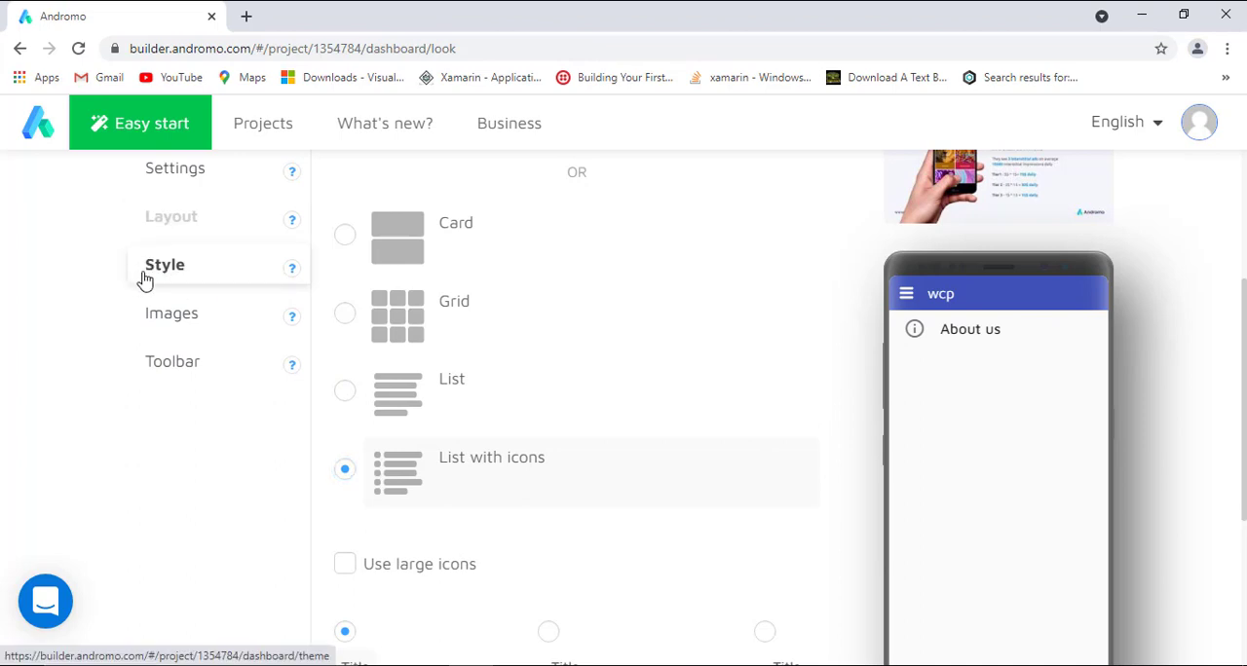
click(156, 276)
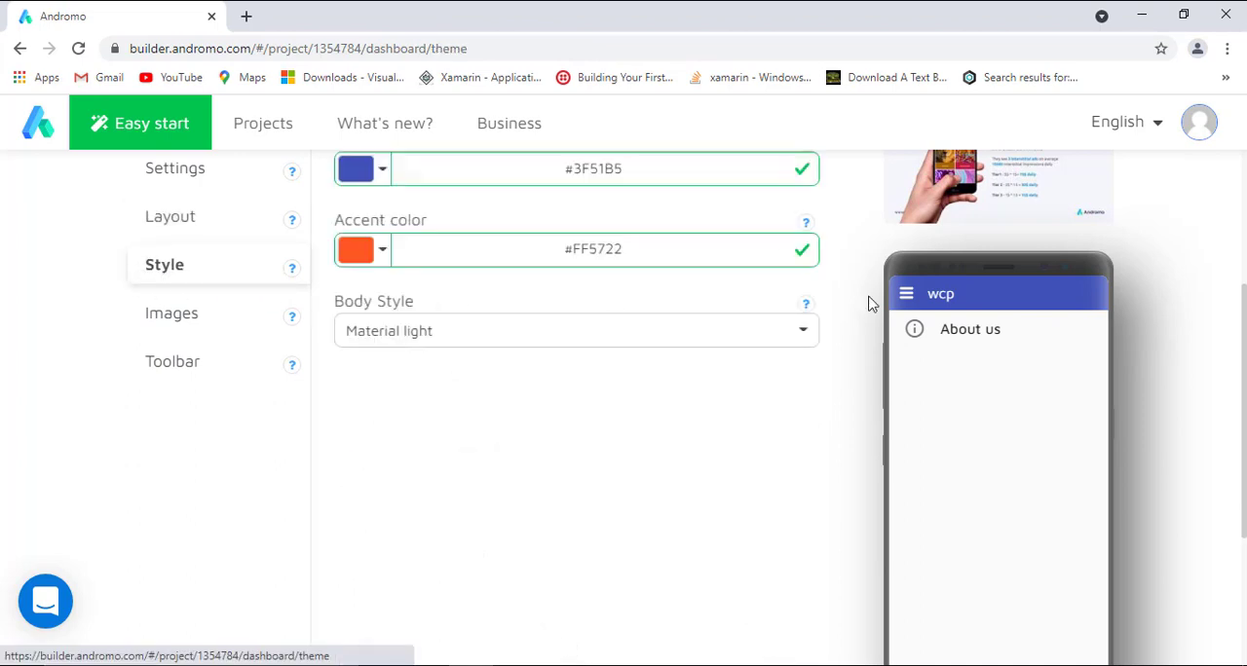
scroll(871, 298, up, 2)
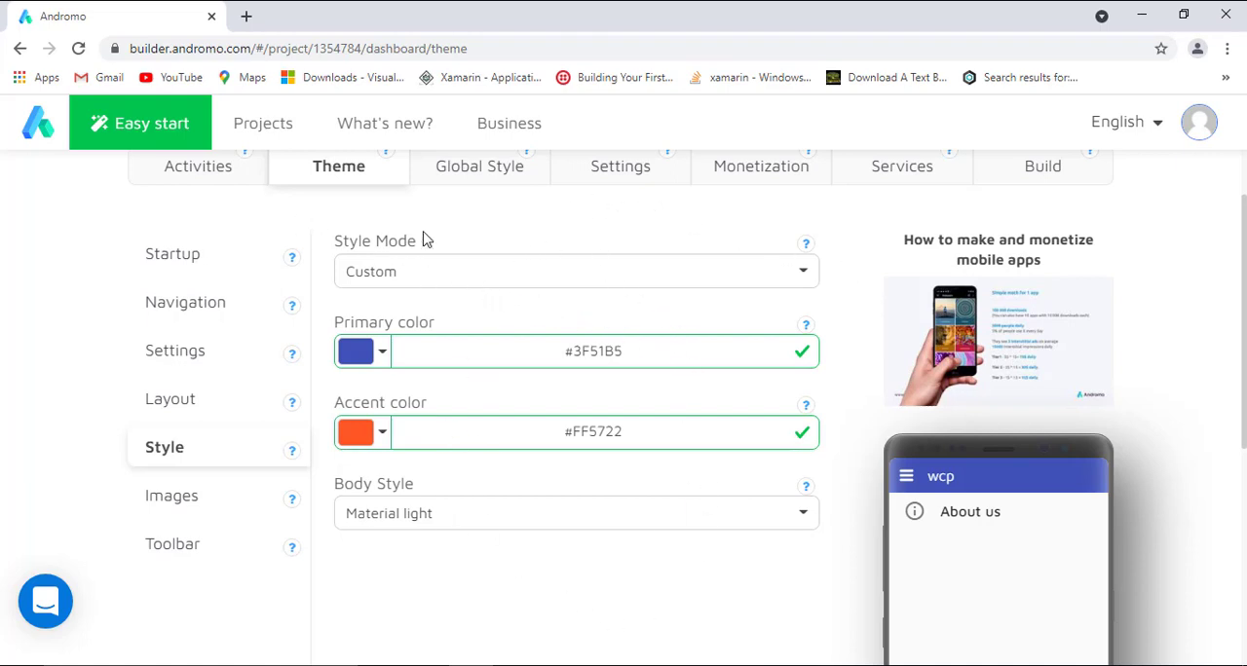
click(217, 505)
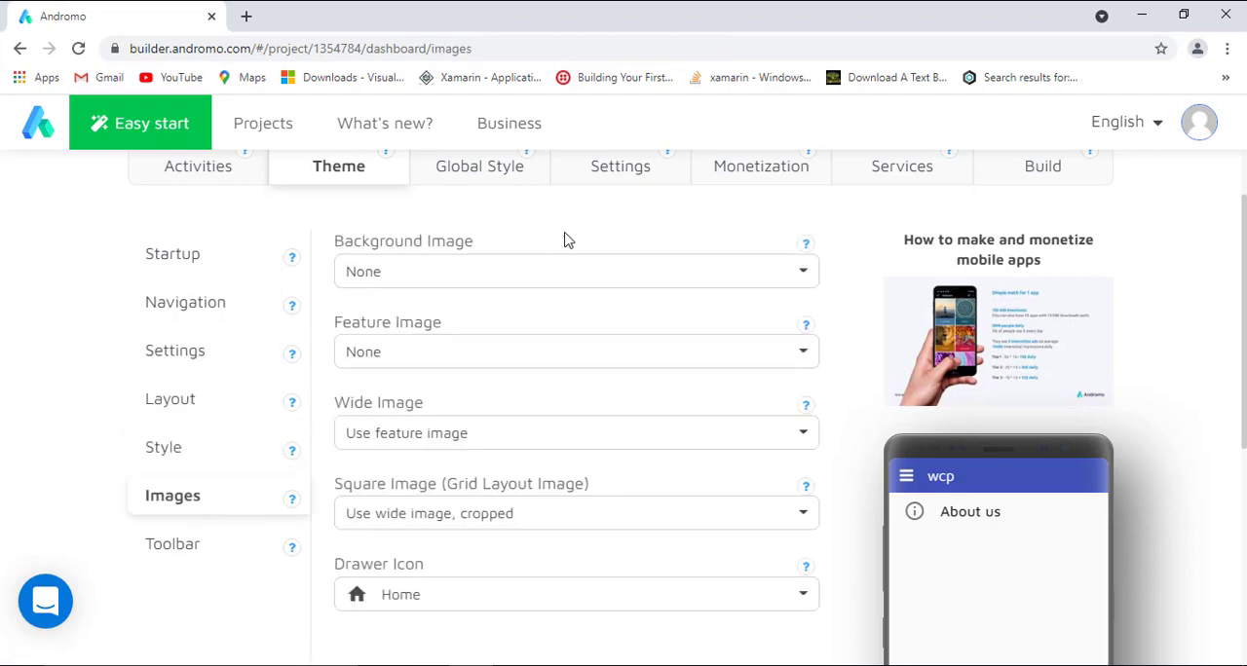
scroll(565, 240, down, 1)
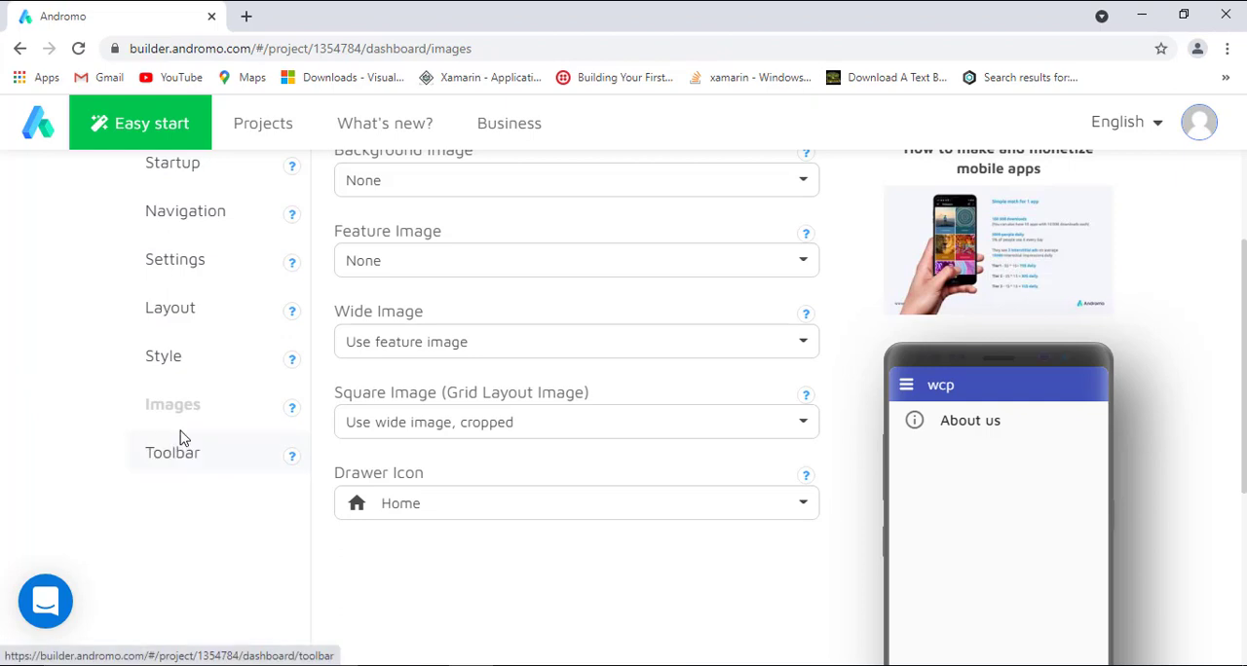
click(178, 461)
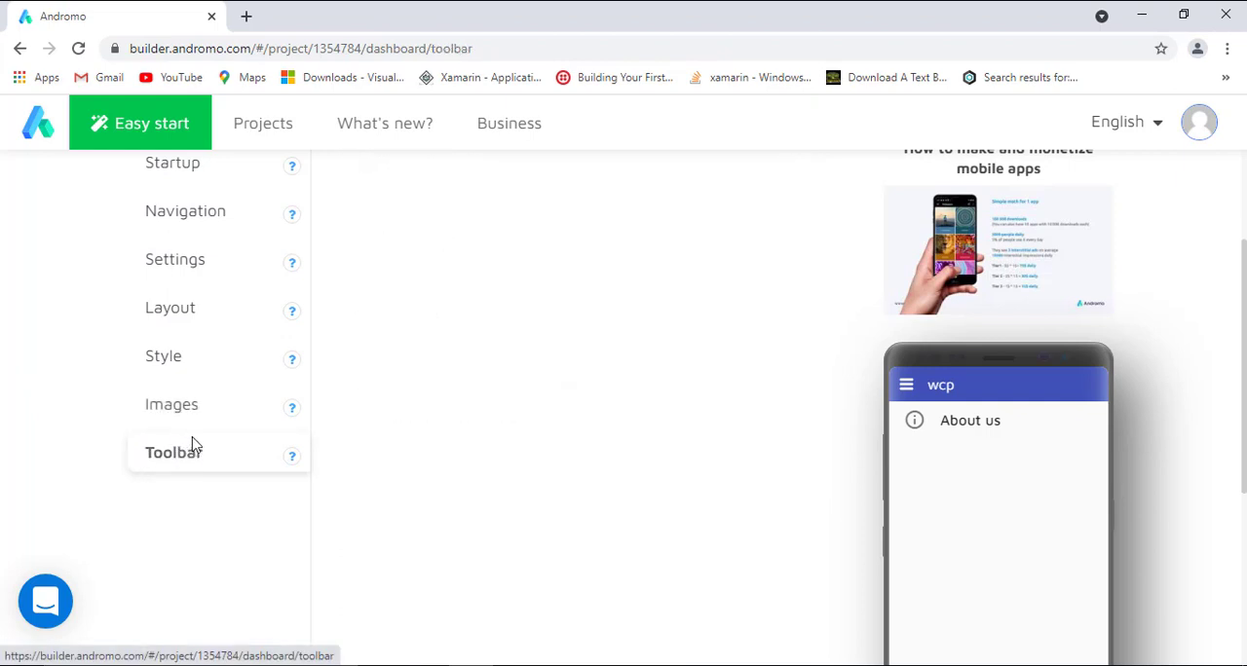
scroll(925, 321, up, 1)
scroll(928, 322, down, 1)
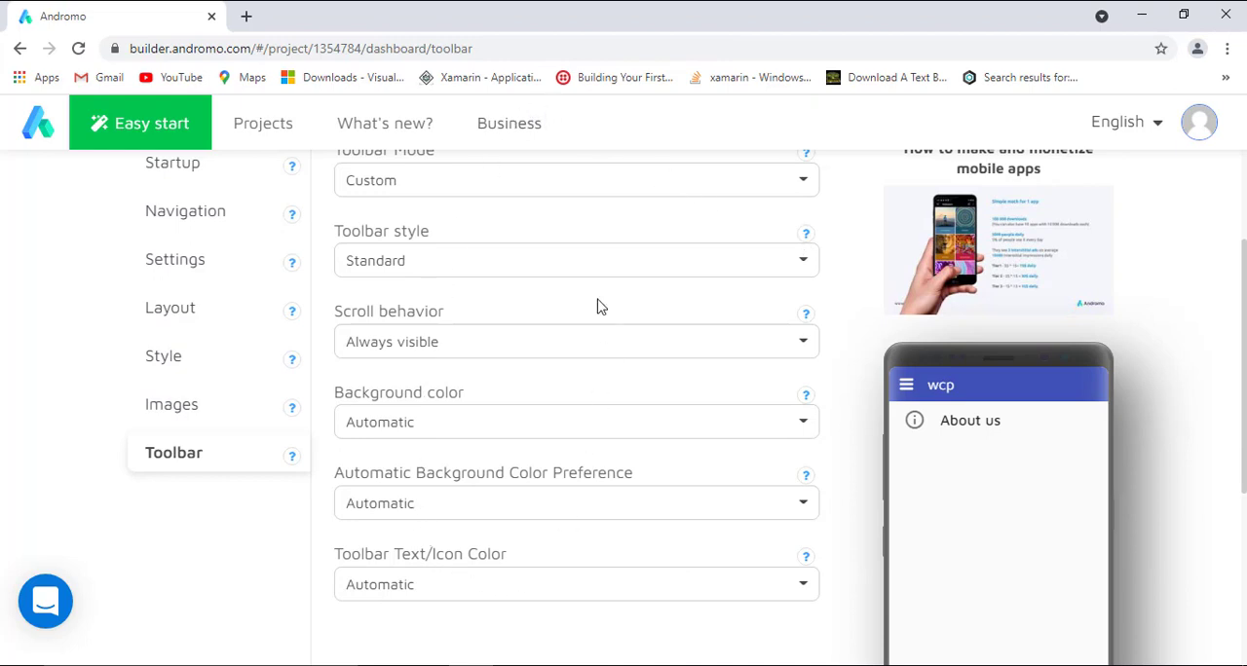
scroll(979, 341, up, 2)
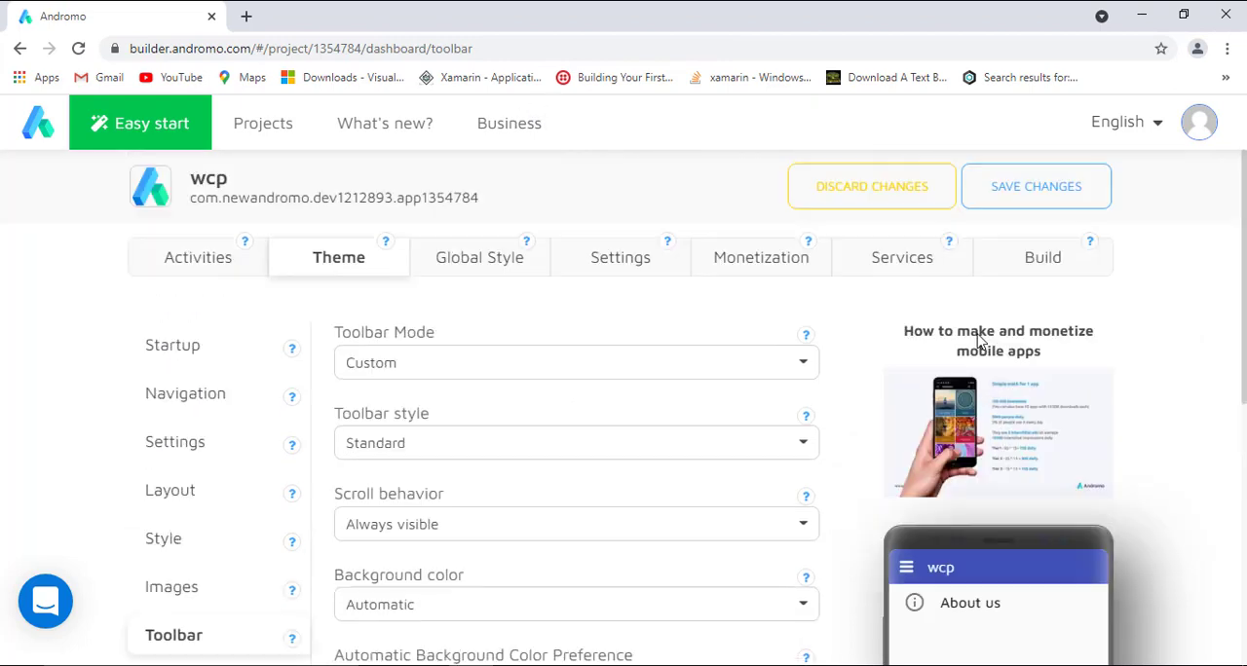
Check the global color settings, then change the app name to "example" in the basic app information.
click(454, 257)
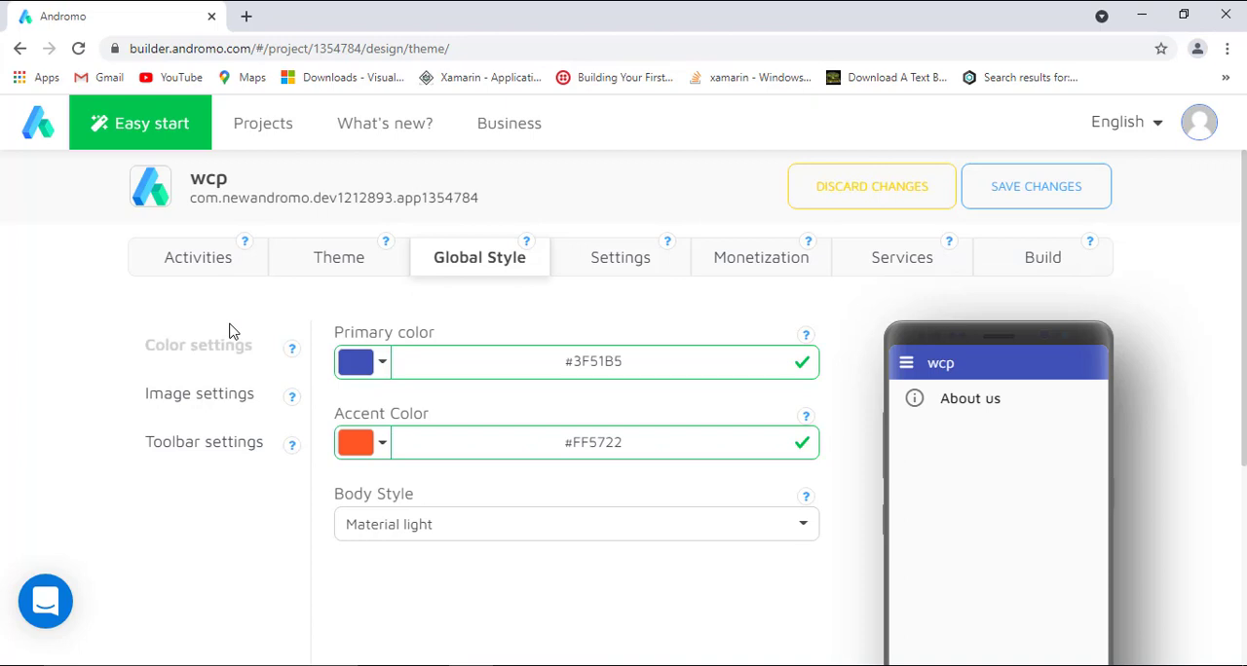
click(609, 265)
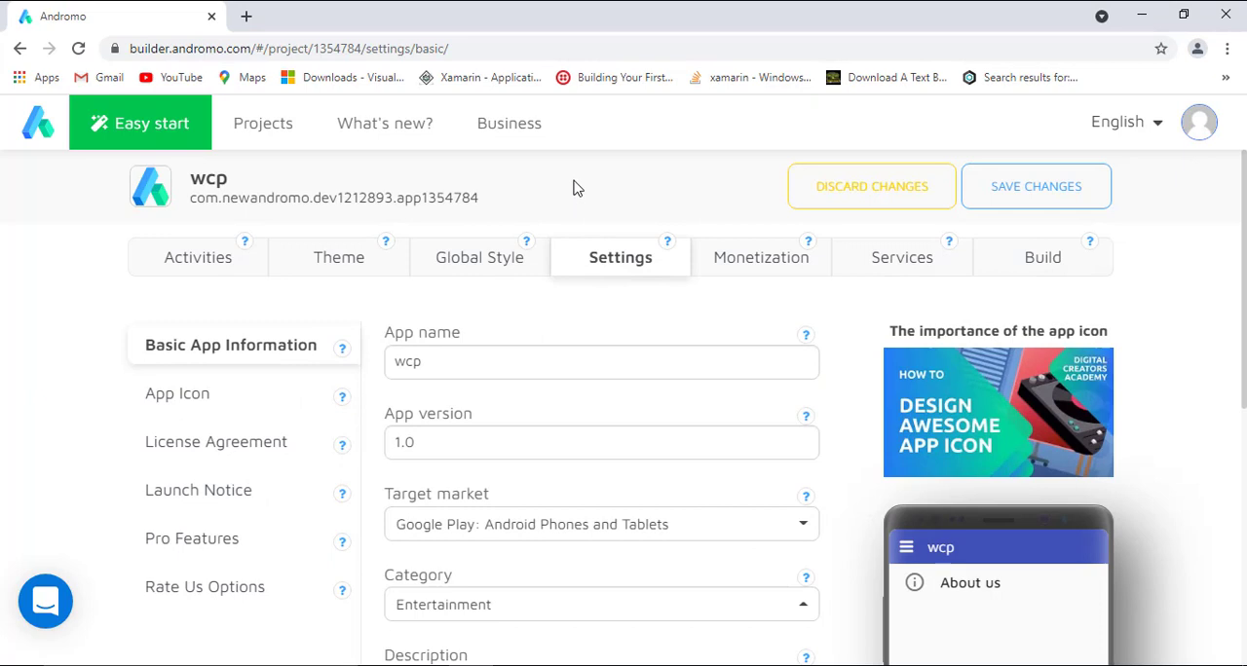
scroll(575, 187, down, 1)
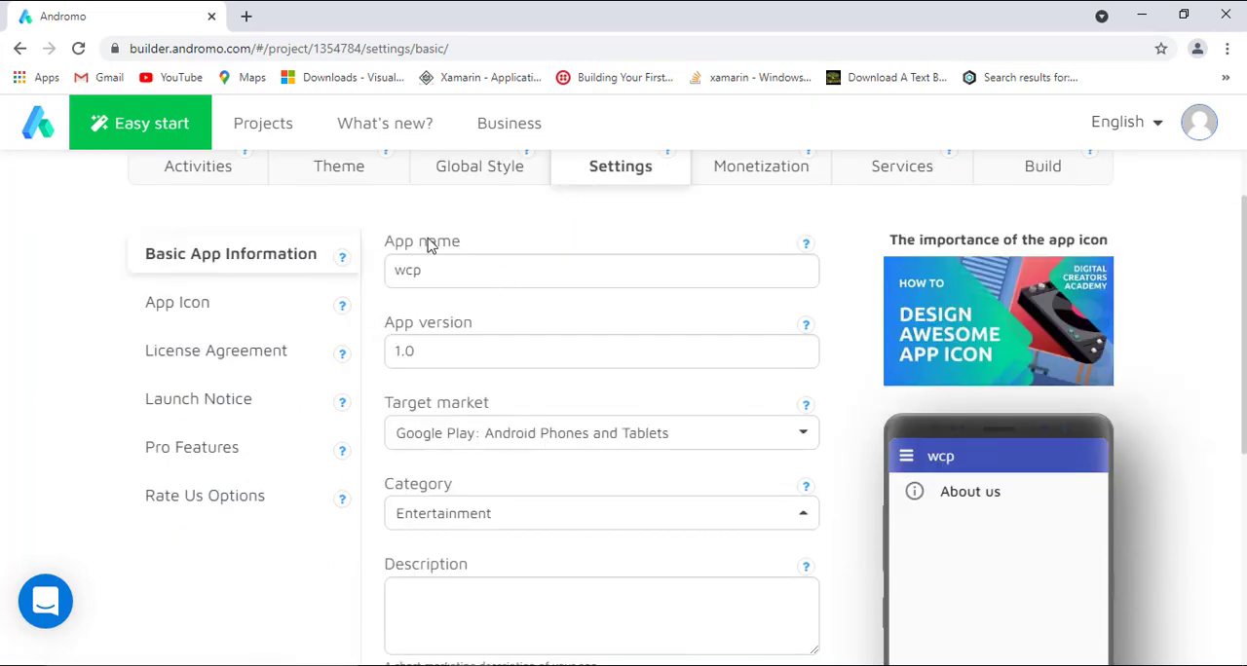
drag(483, 265, 356, 256)
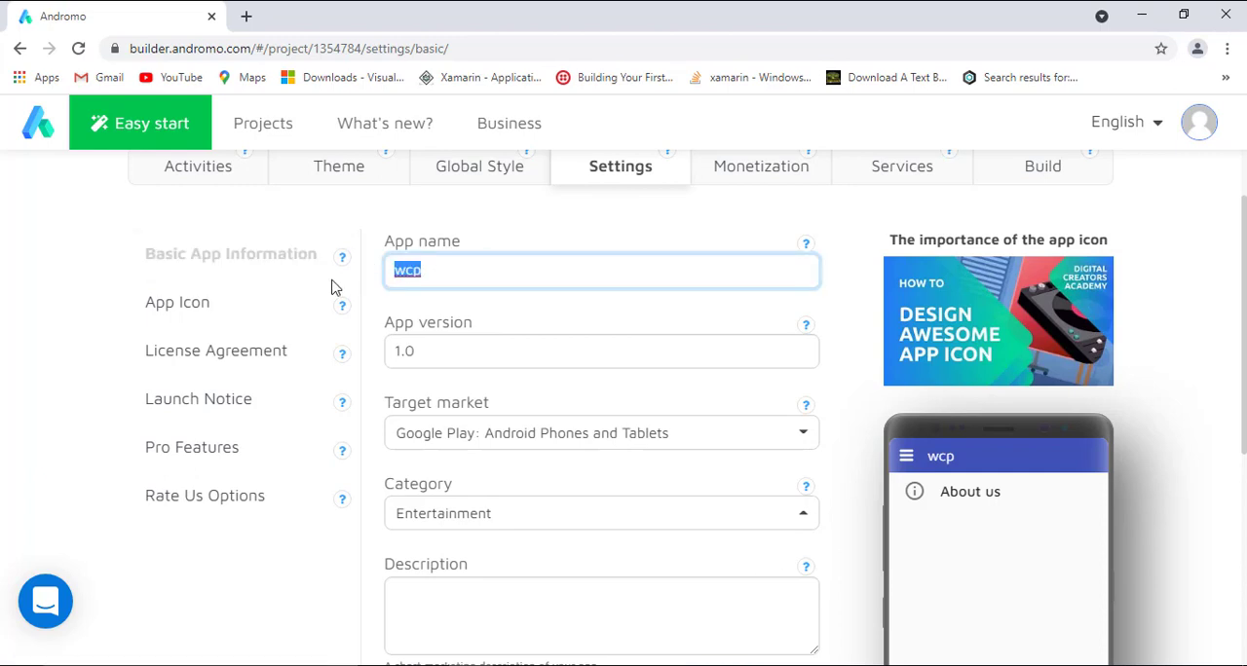
text(example)
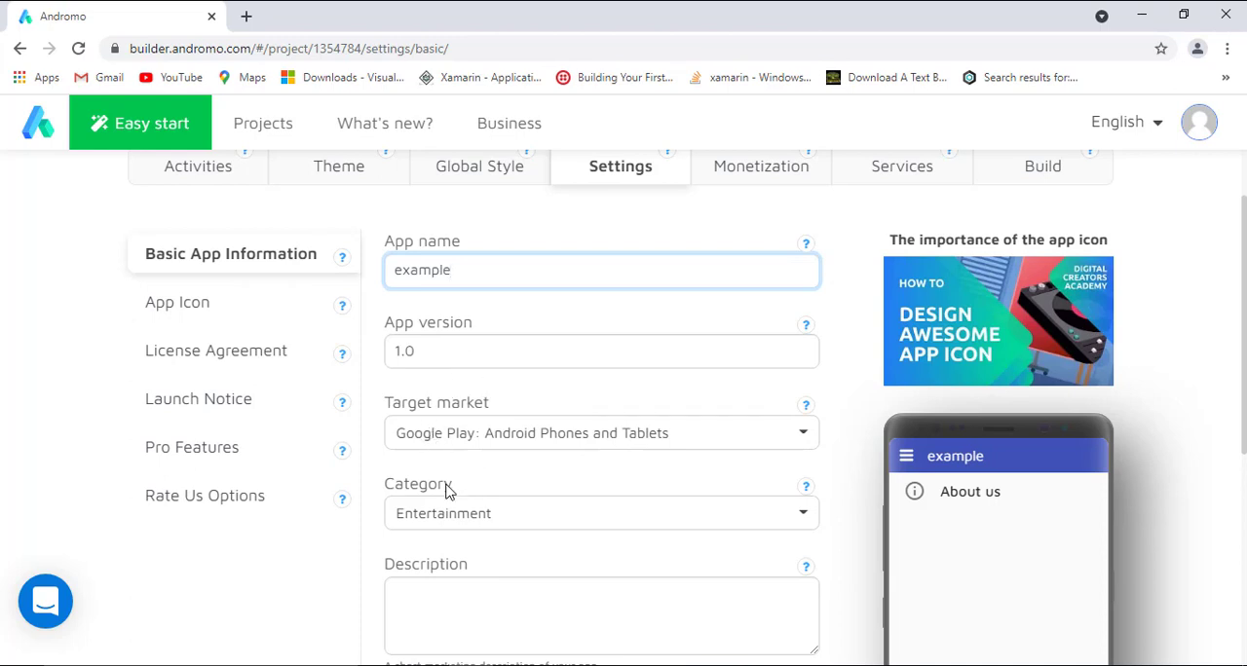
Review the category, description and package name fields, then open the app icon settings.
scroll(600, 514, down, 2)
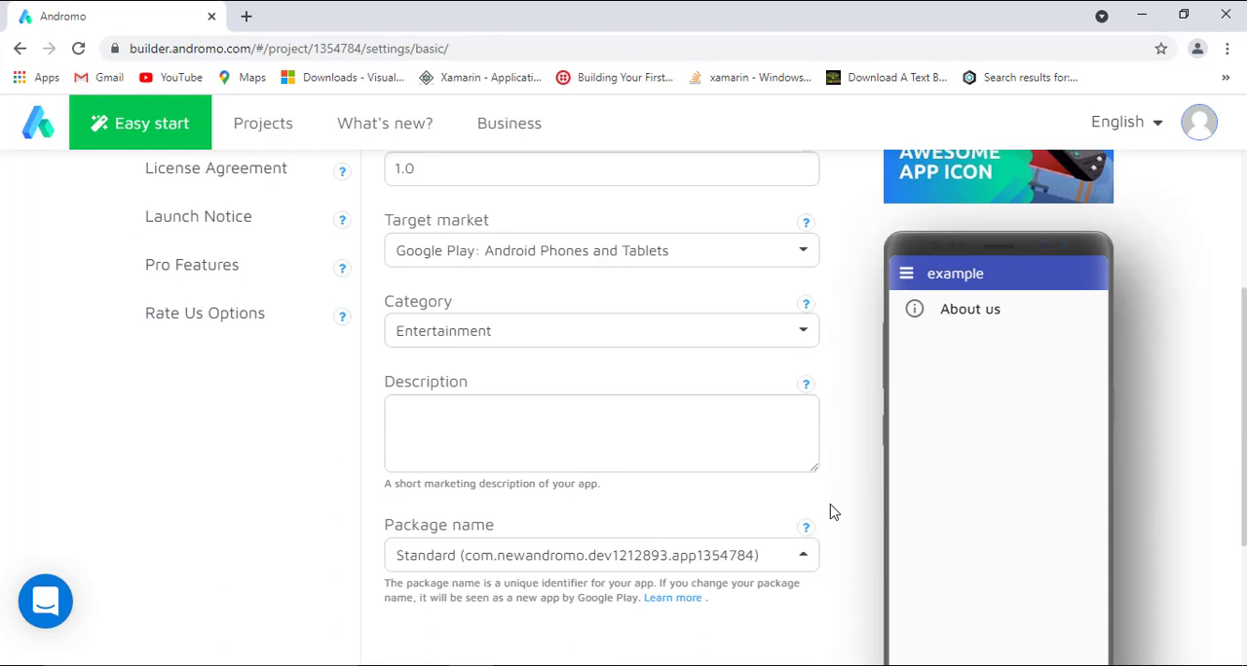
scroll(818, 499, up, 1)
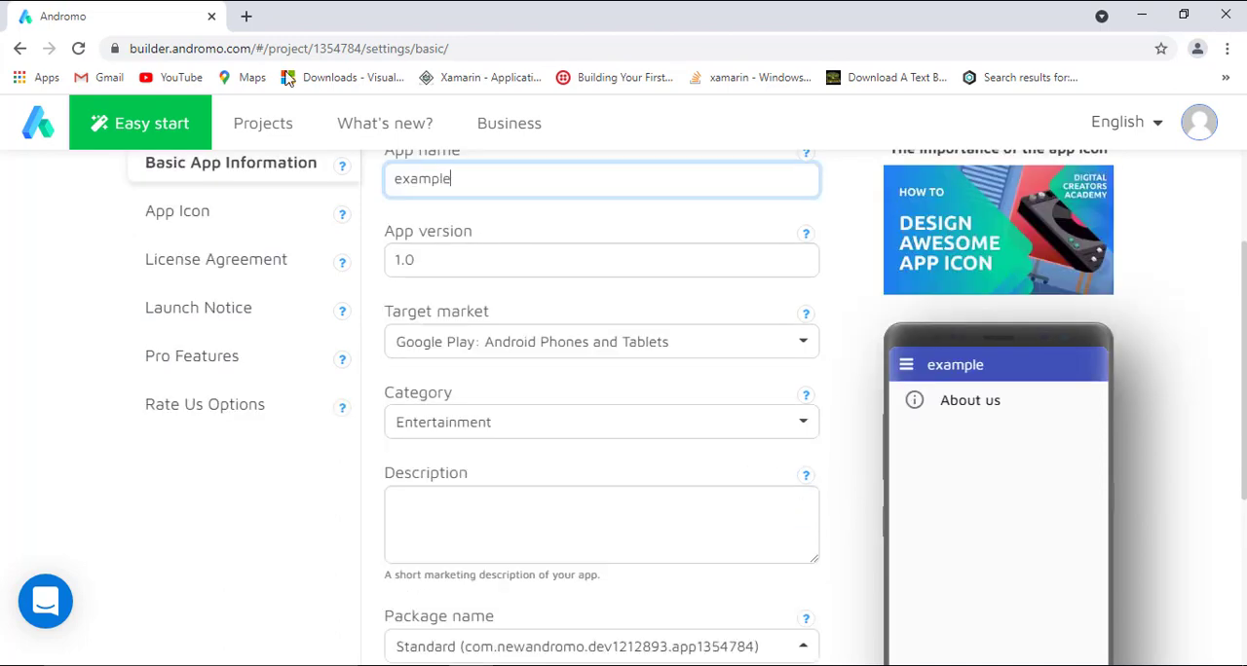
click(226, 222)
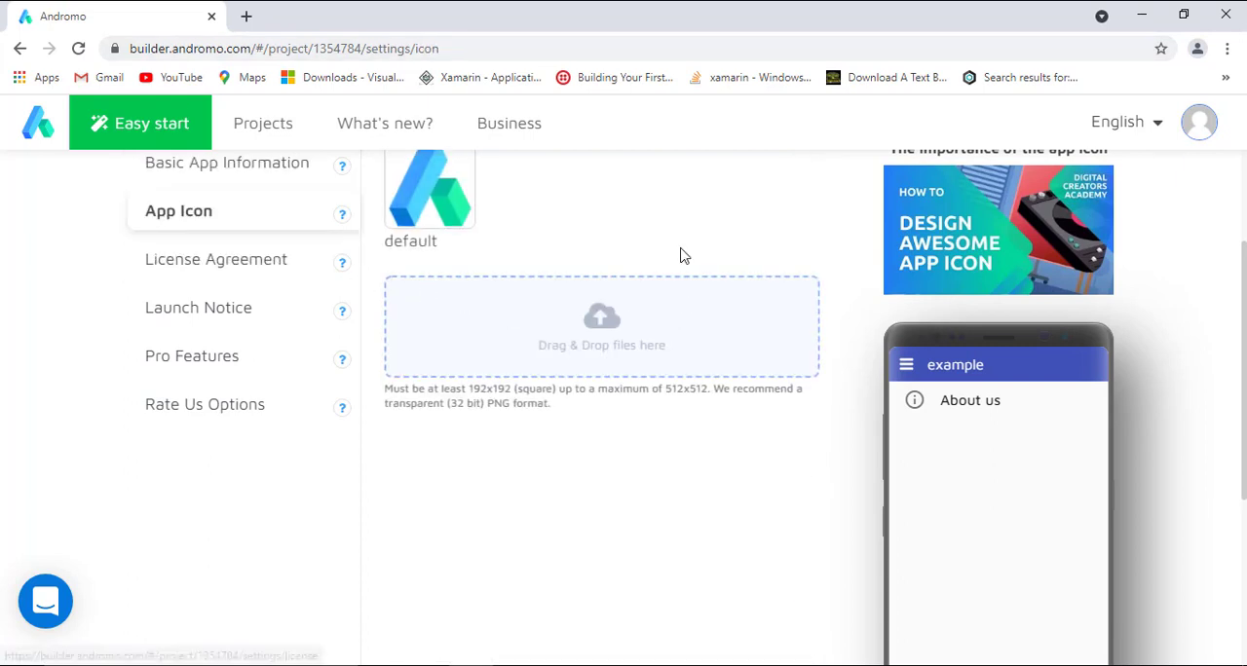
Review the app icon requirements and the license agreement, launch notice, pro features and rate us options in the app settings.
scroll(668, 212, up, 1)
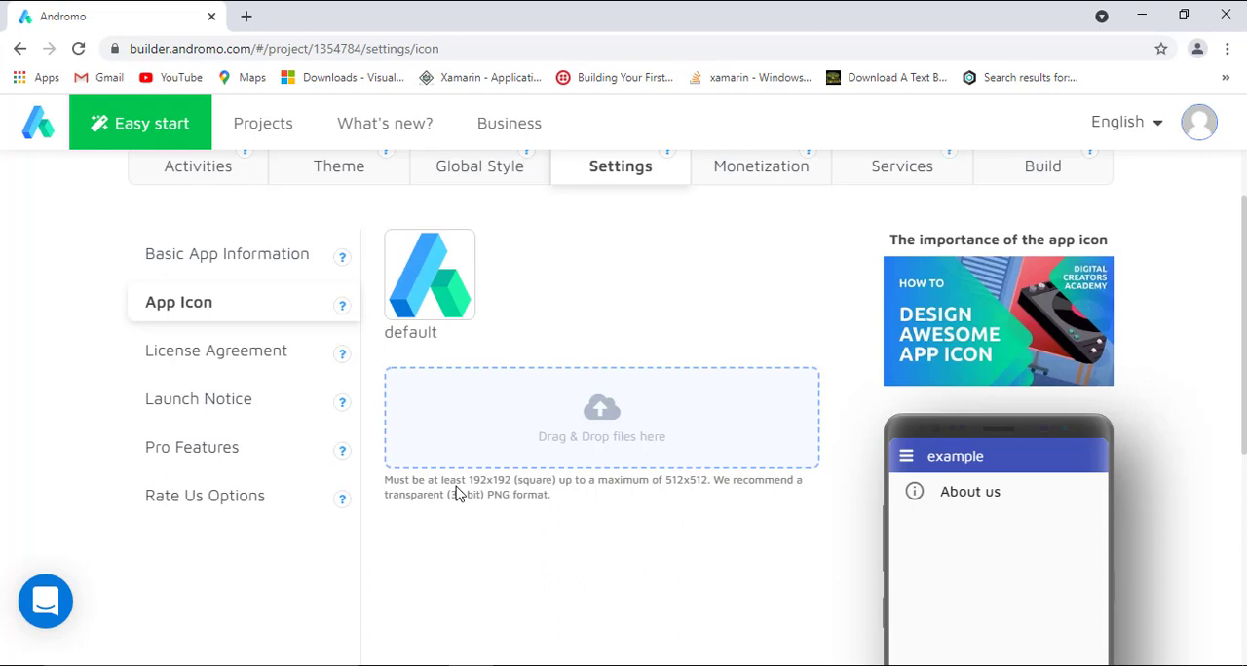
click(178, 364)
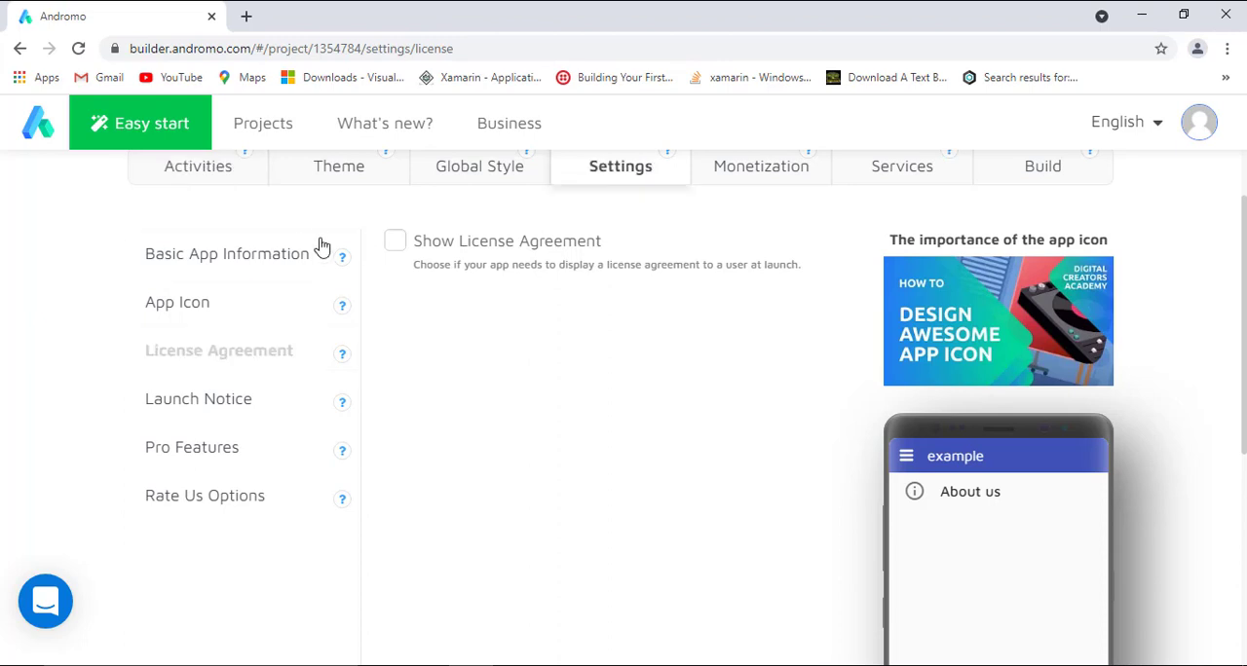
click(276, 405)
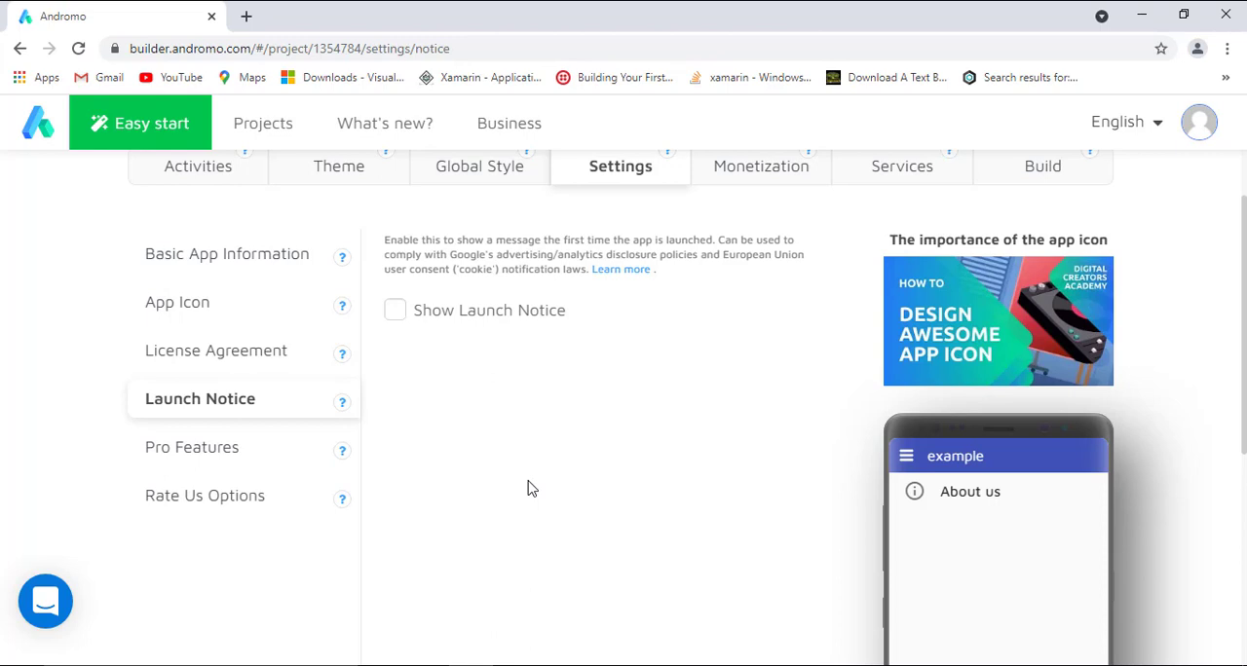
click(179, 460)
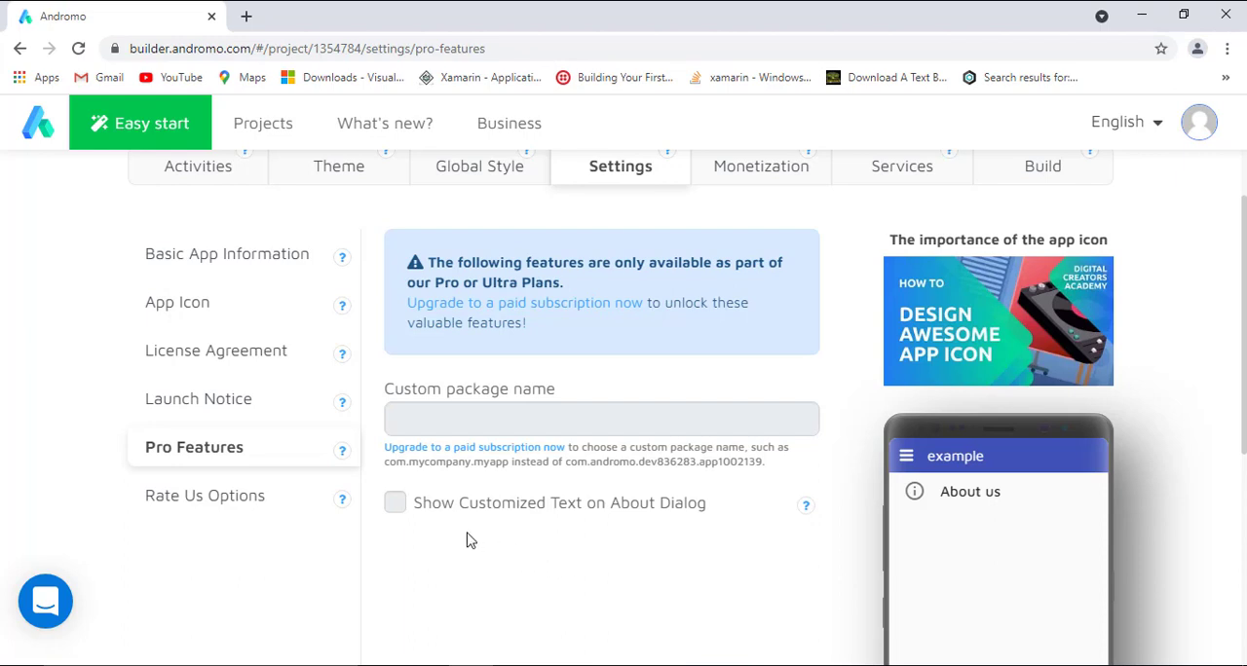
click(212, 513)
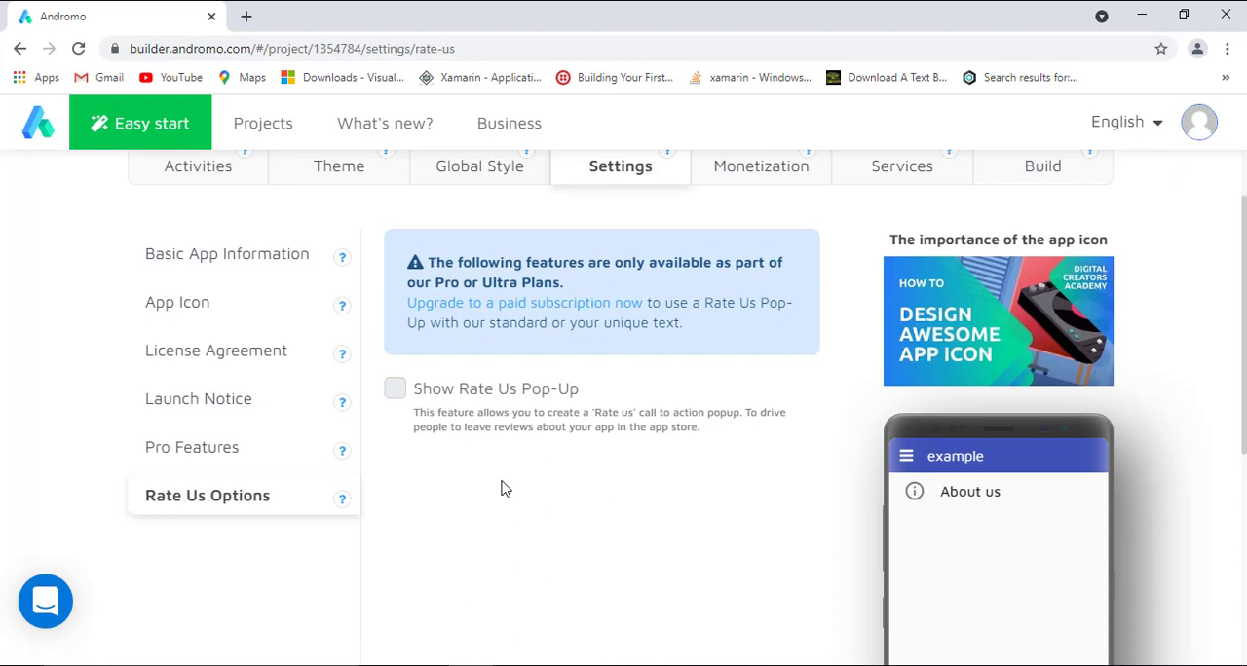
Examine the monetization ad settings and ad networks, then check the Firebase Analytics and OneSignal services.
scroll(501, 487, up, 1)
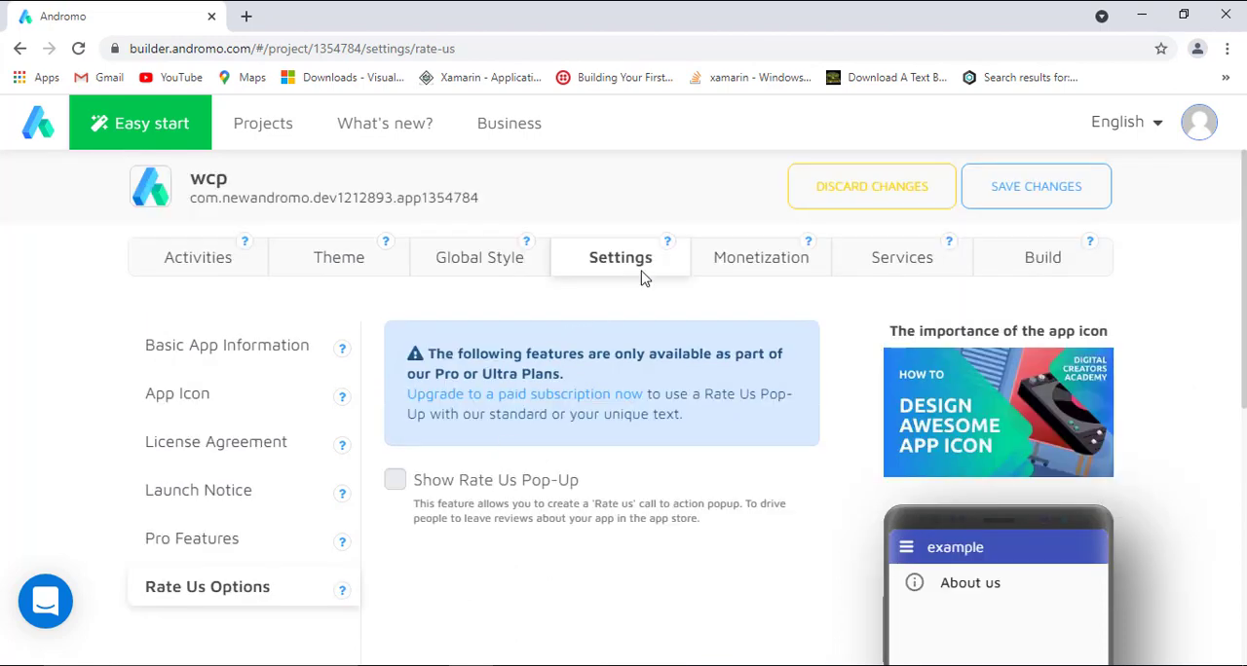
click(772, 268)
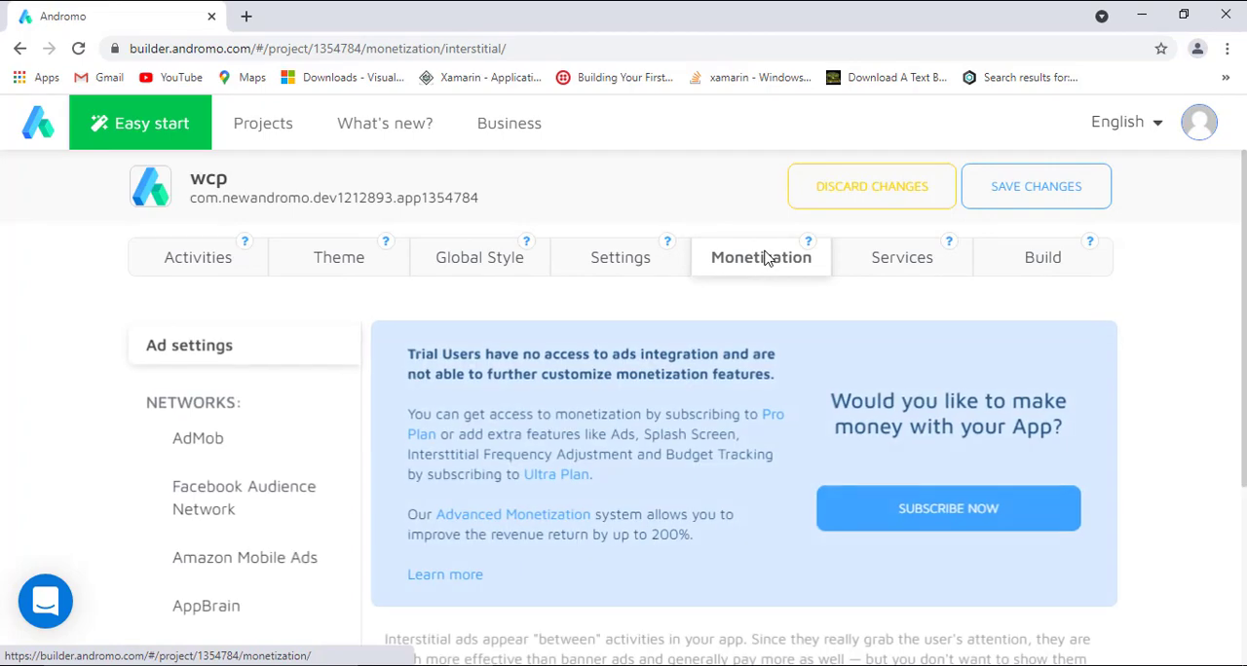
scroll(766, 261, down, 1)
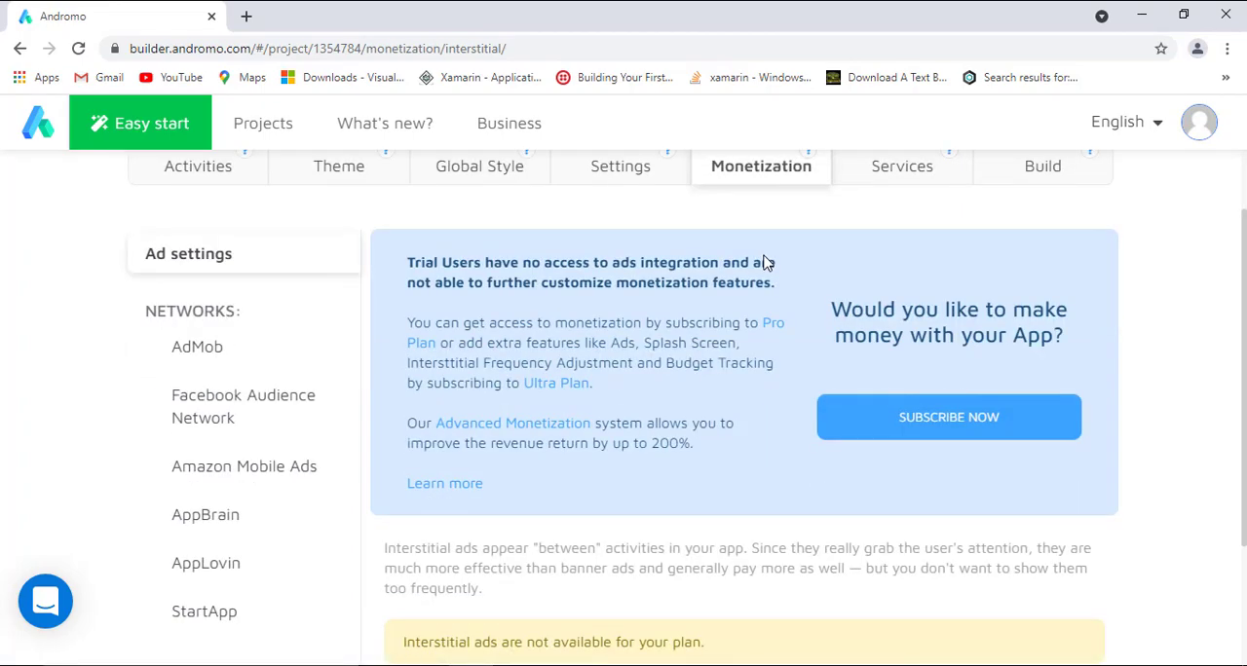
scroll(766, 261, down, 1)
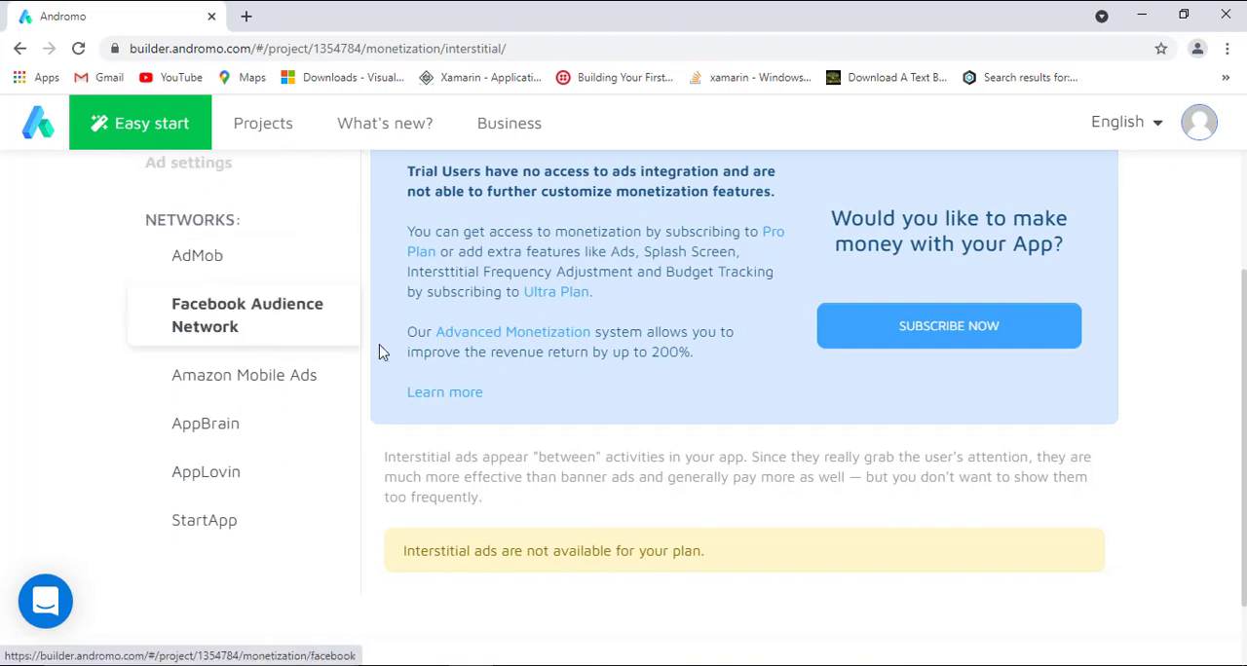
scroll(521, 358, up, 2)
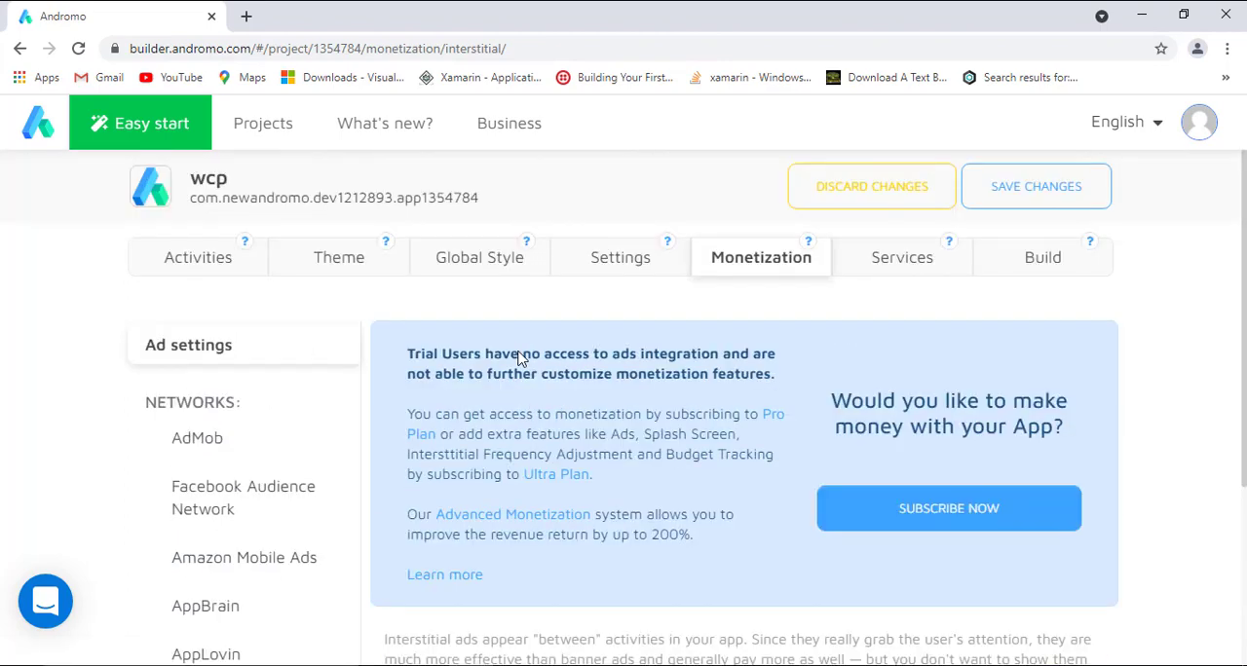
click(883, 271)
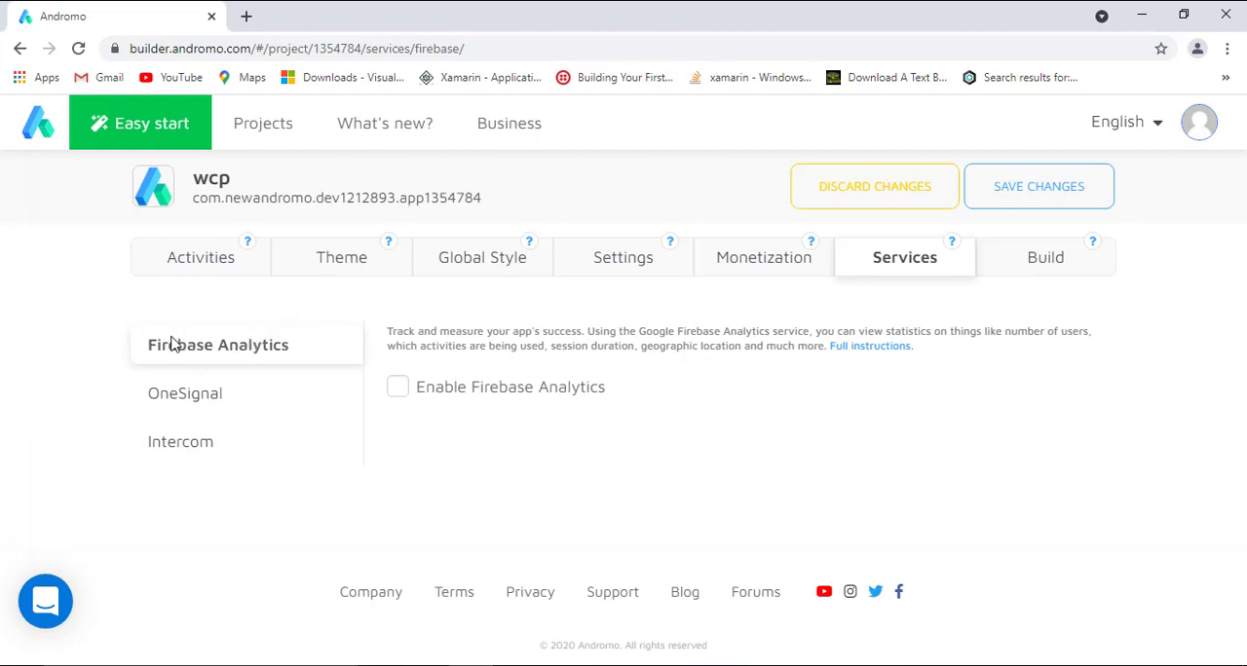
click(183, 392)
Review the app's build options and save the pending project changes.
click(1019, 275)
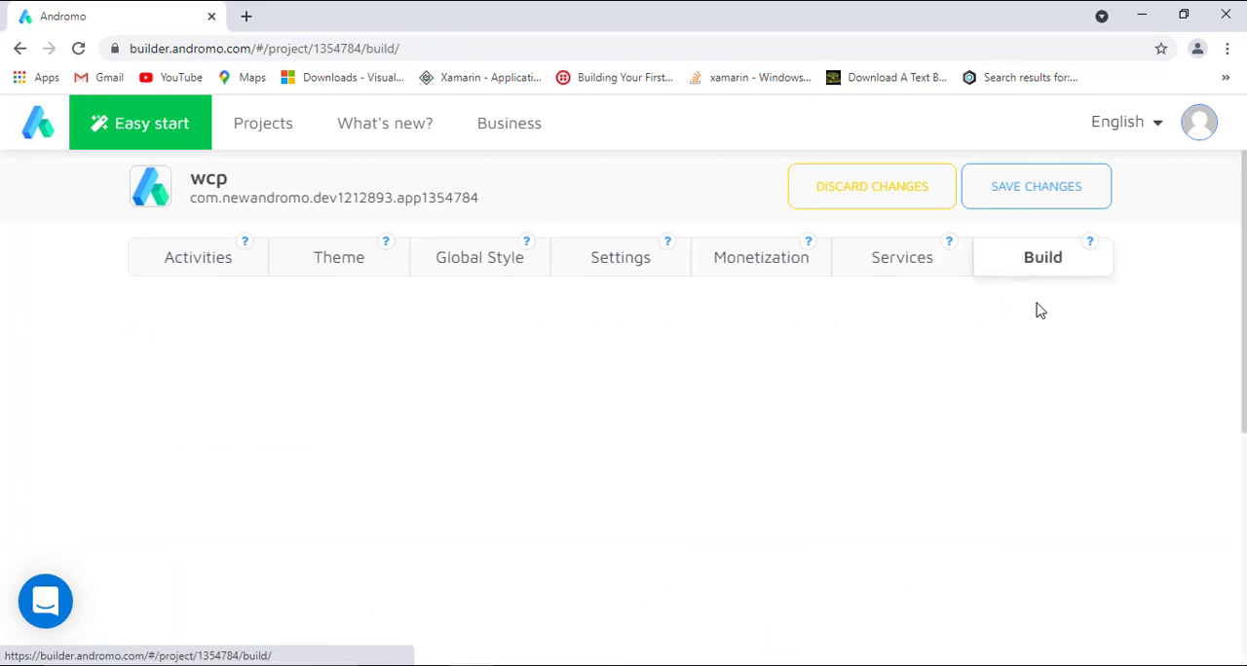
scroll(1157, 324, down, 1)
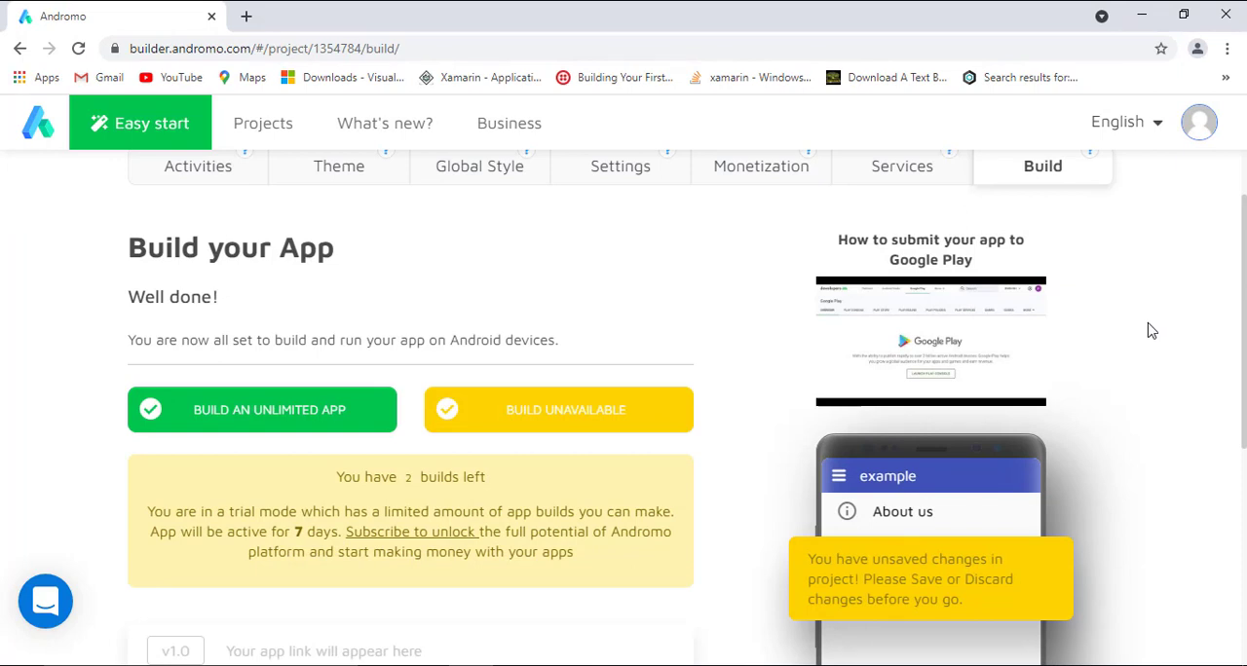
scroll(1151, 329, down, 1)
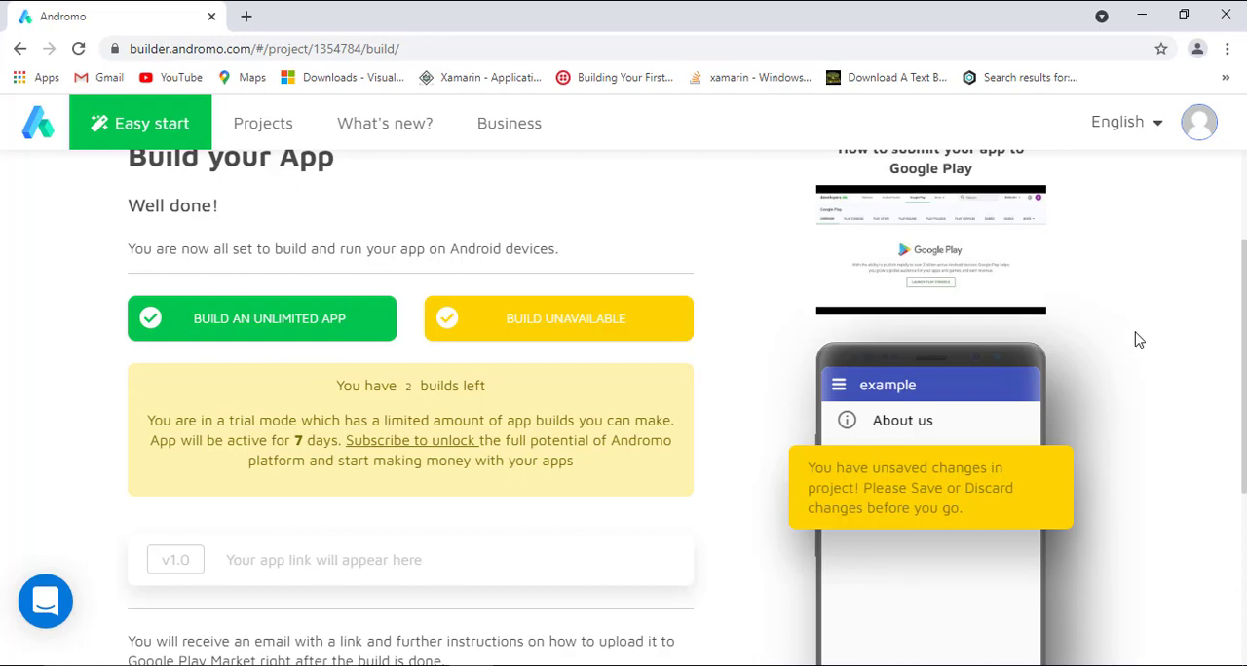
scroll(1135, 338, up, 2)
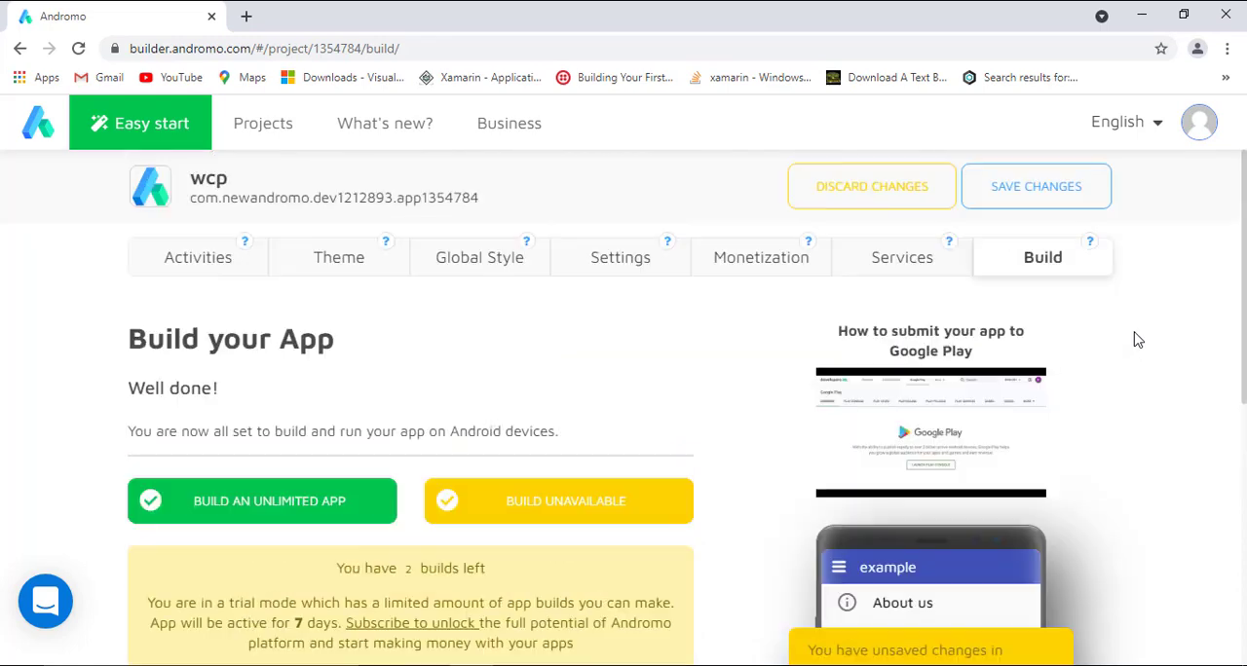
click(1089, 199)
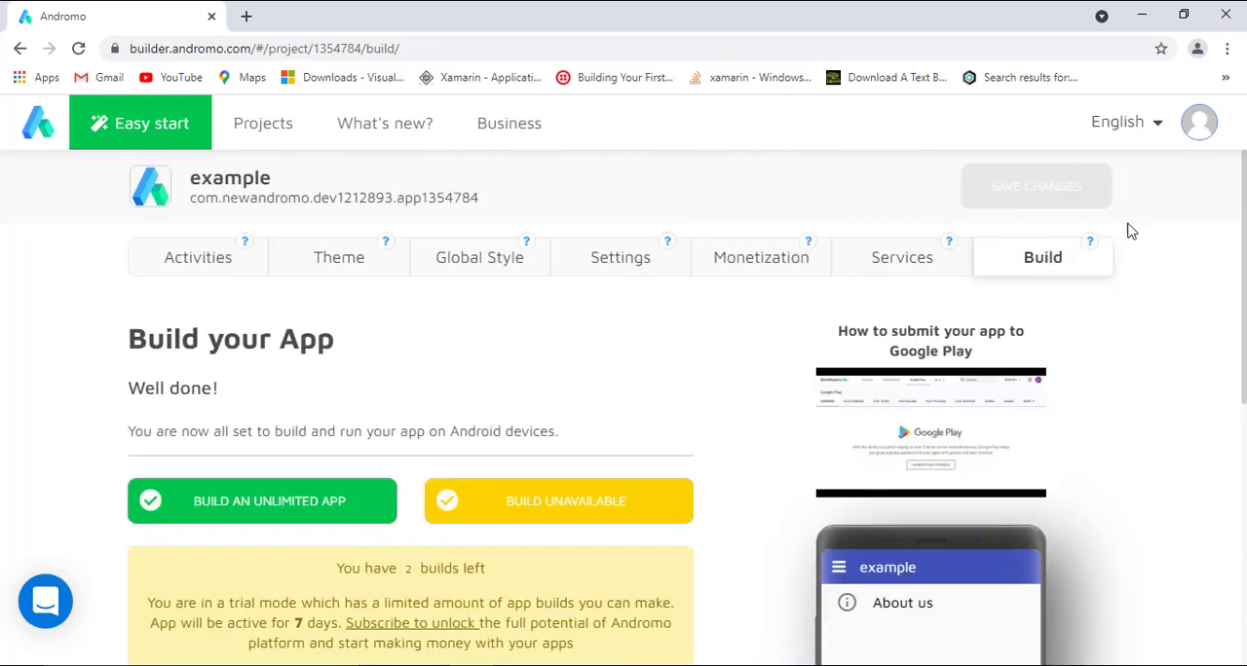